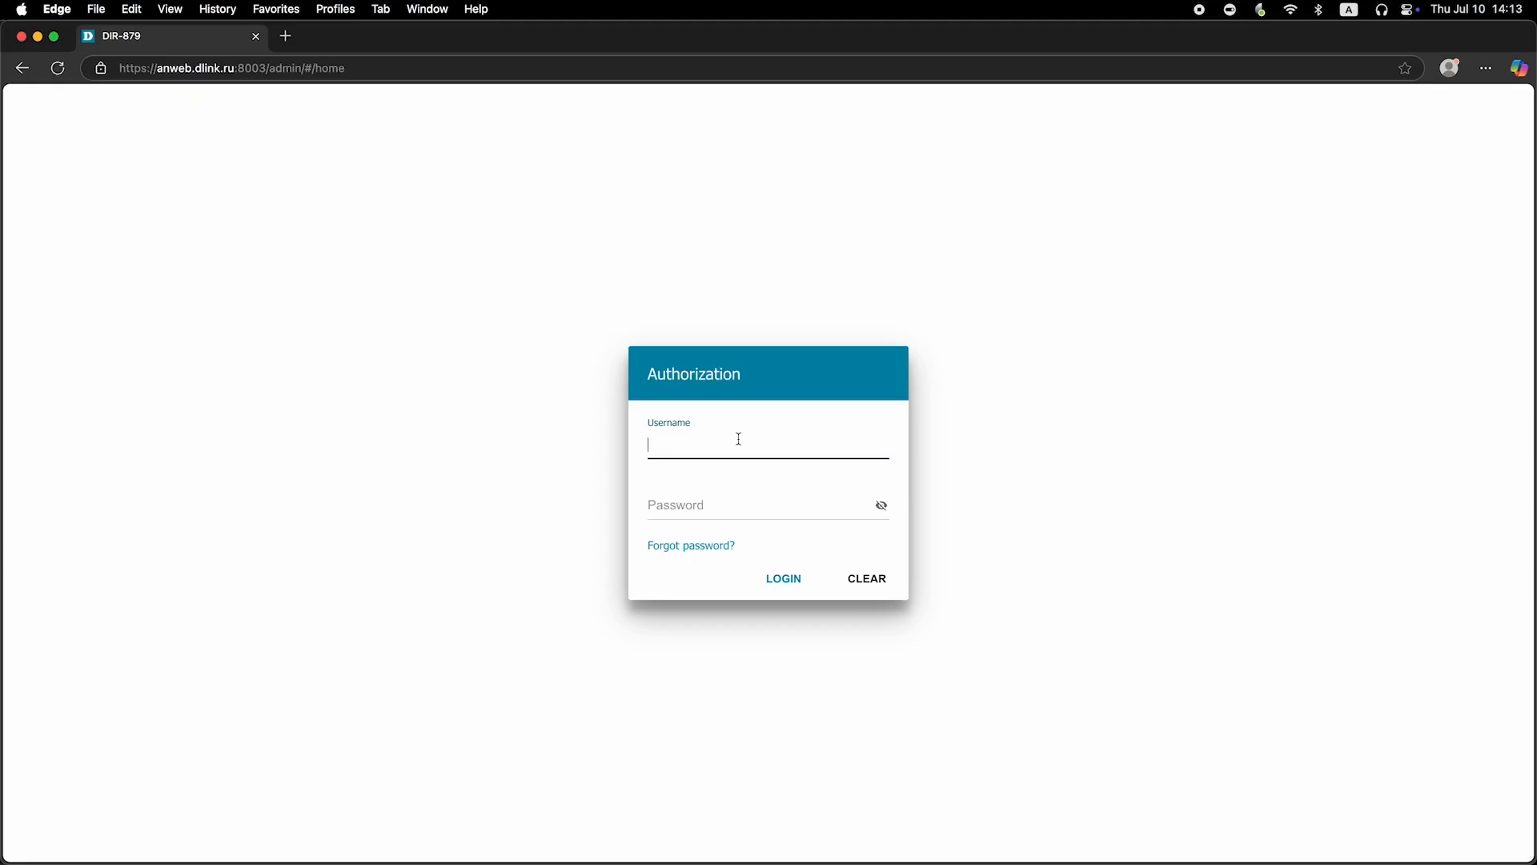
# Log in to the router as admin with the default password, re-entering it after the first attempt.
pyautogui.write('admin')
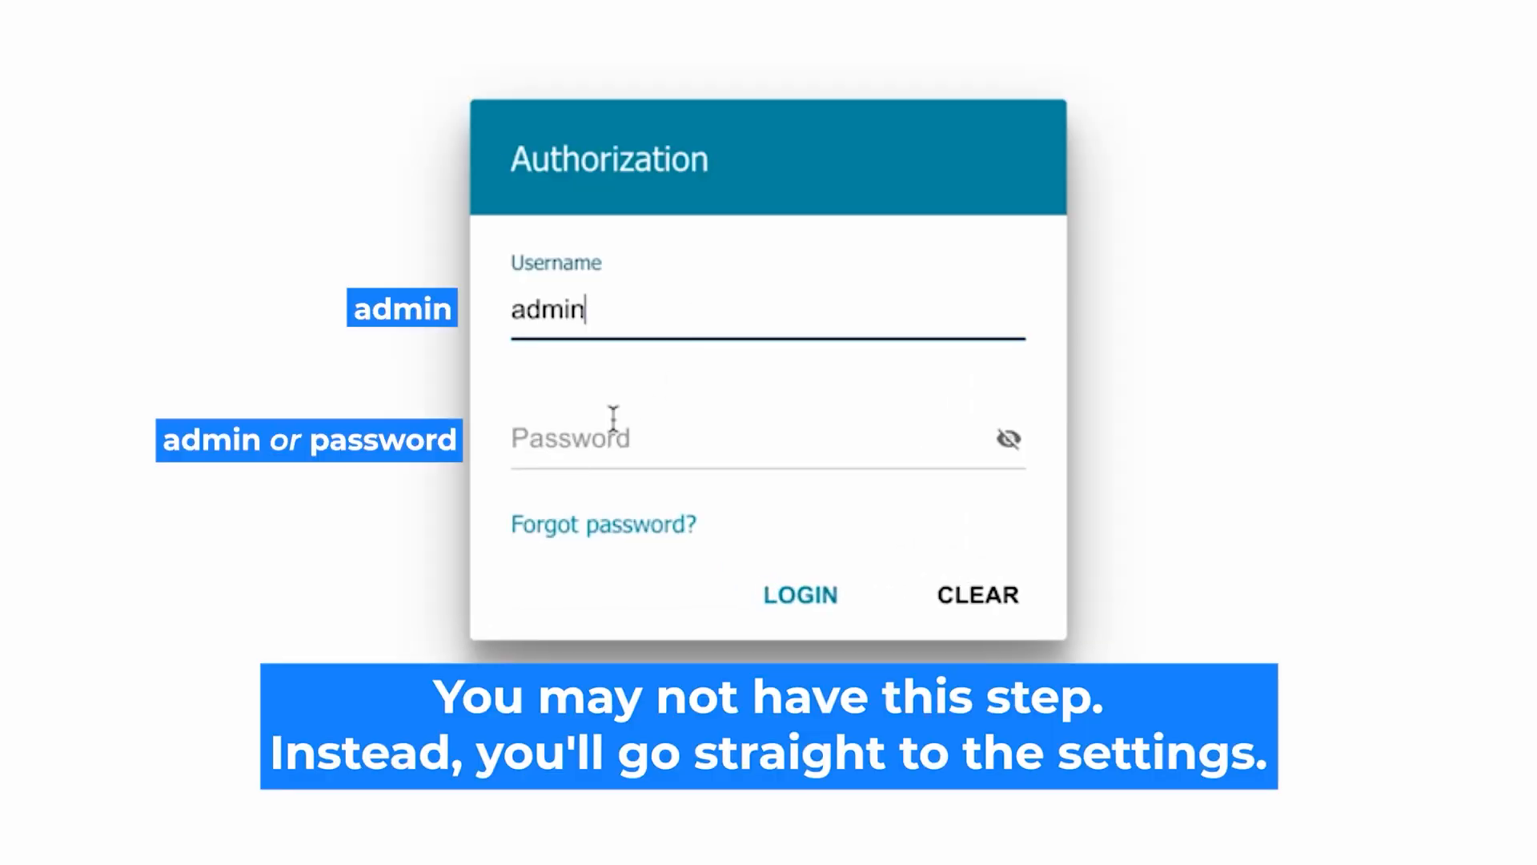
pyautogui.click(590, 441)
pyautogui.write('password')
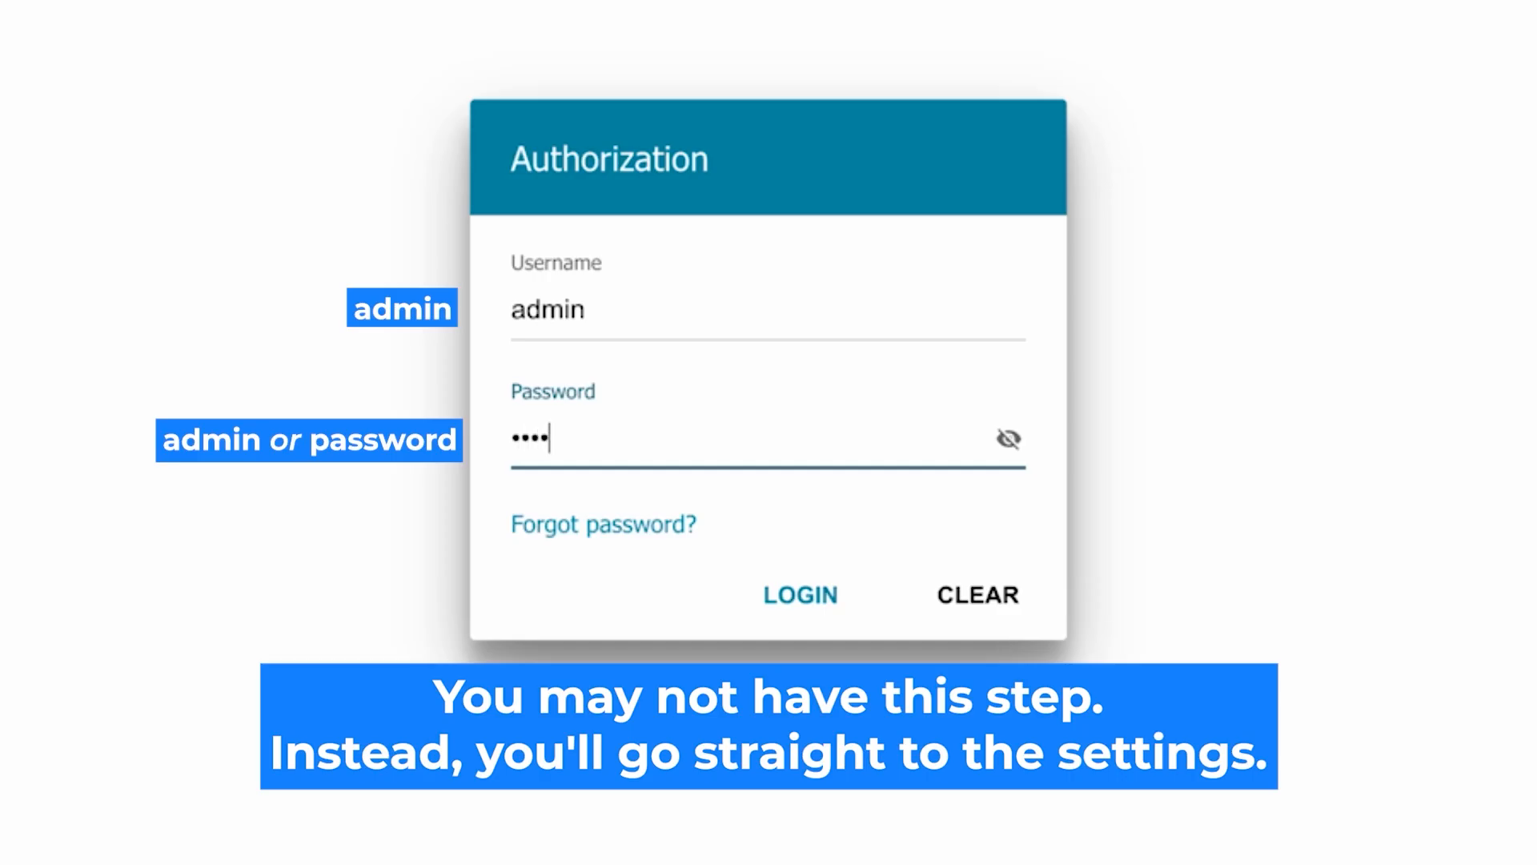
pyautogui.click(1008, 439)
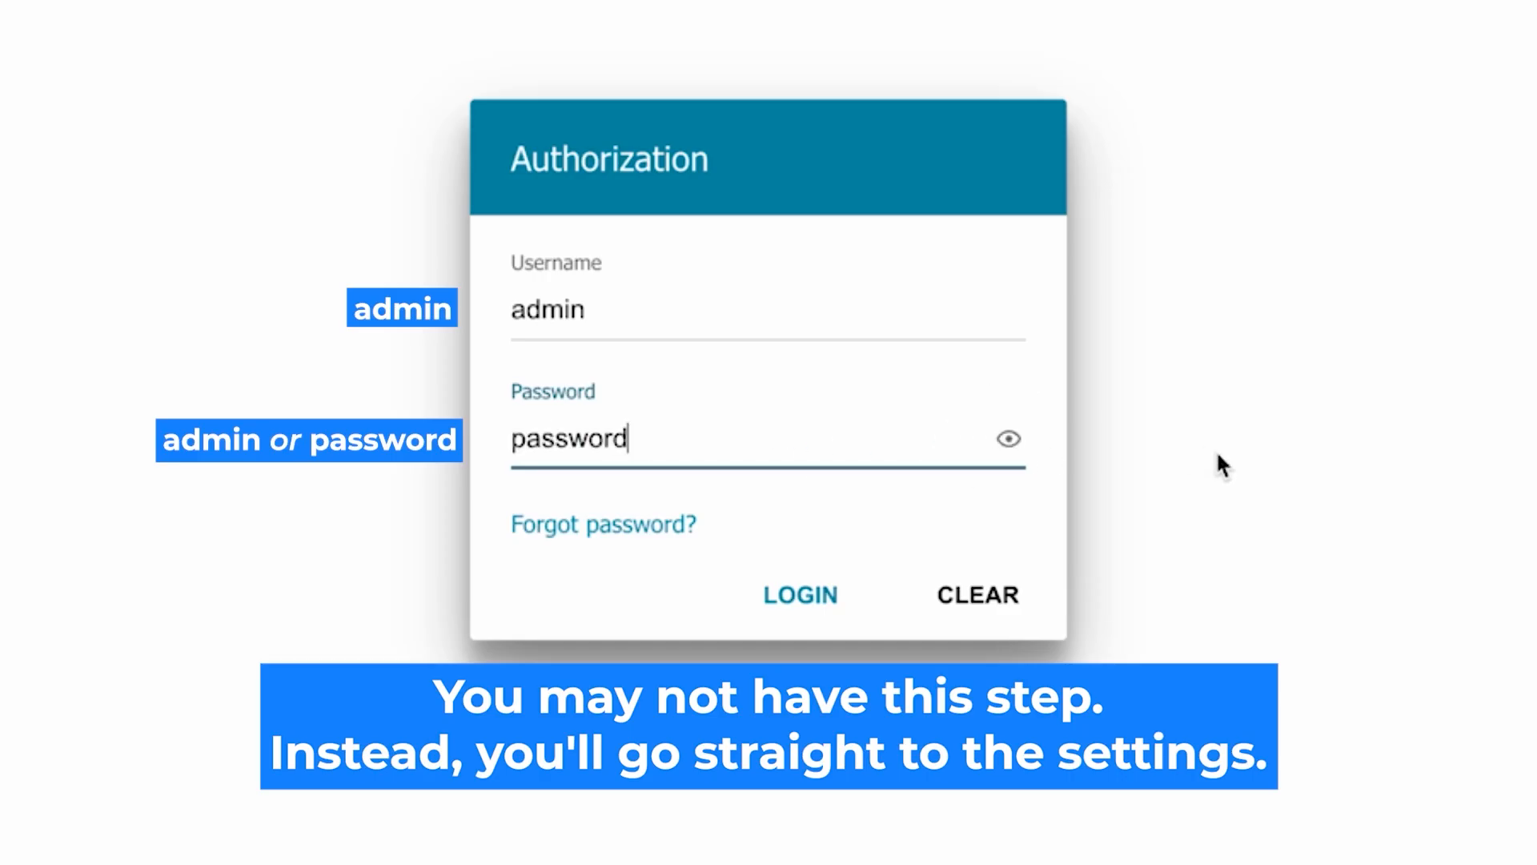
pyautogui.click(787, 593)
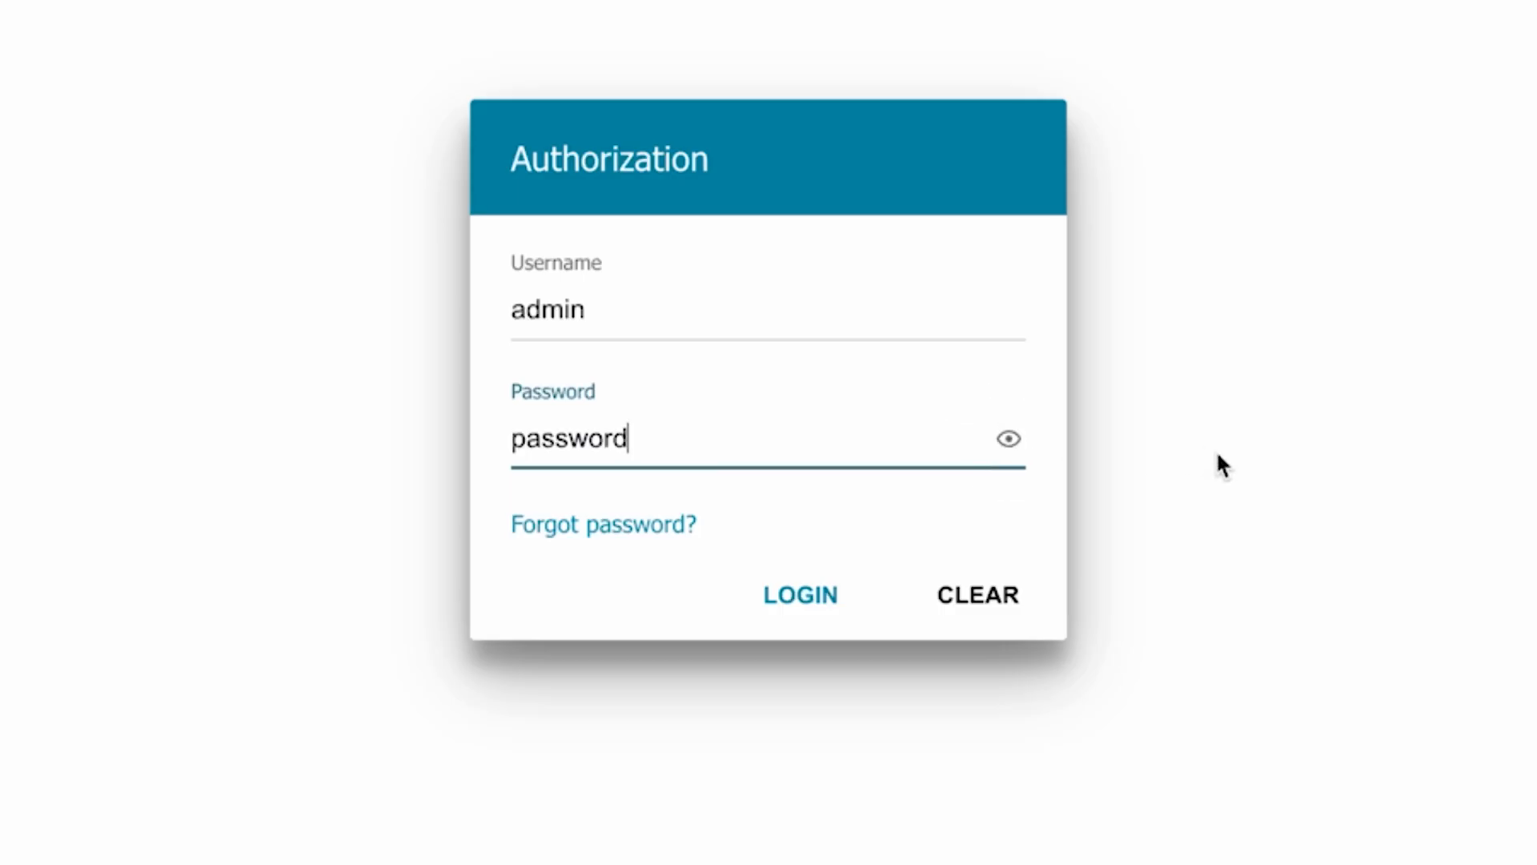
pyautogui.click(776, 593)
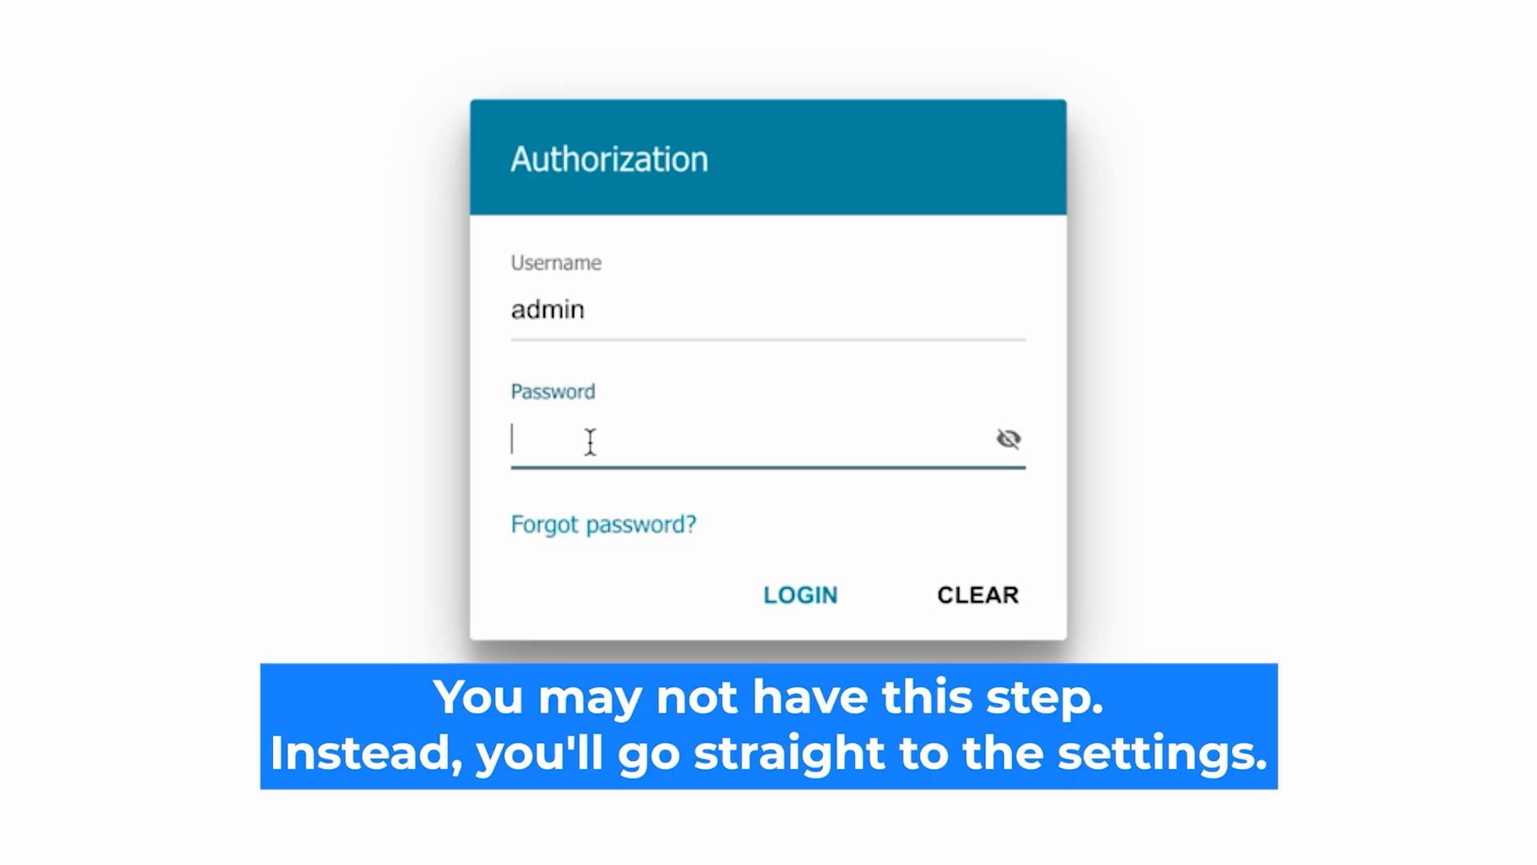
pyautogui.write('•••••••')
pyautogui.write('d')
pyautogui.click(1007, 440)
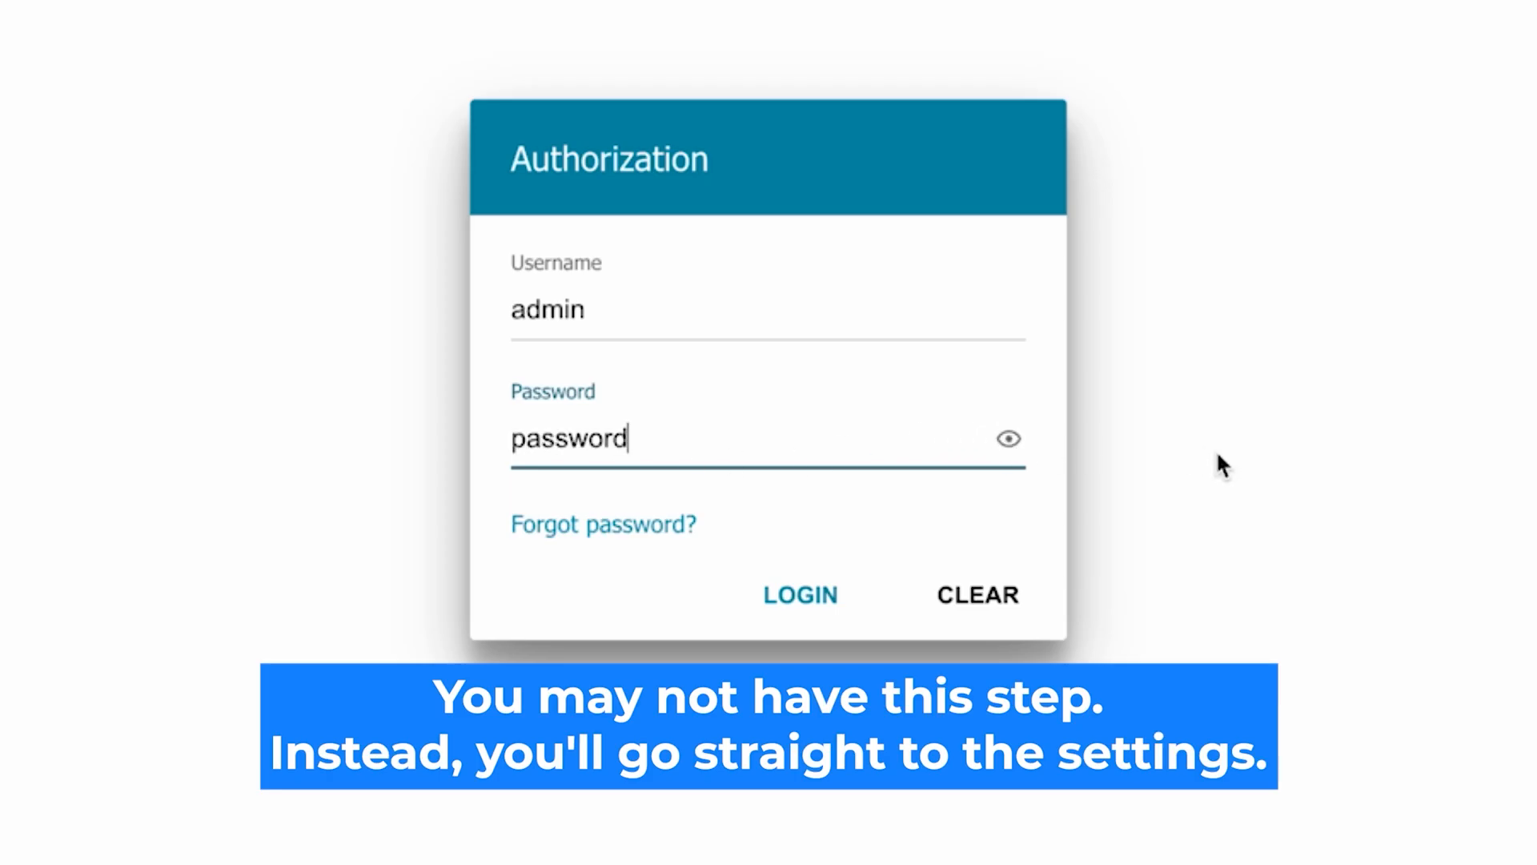
pyautogui.click(770, 592)
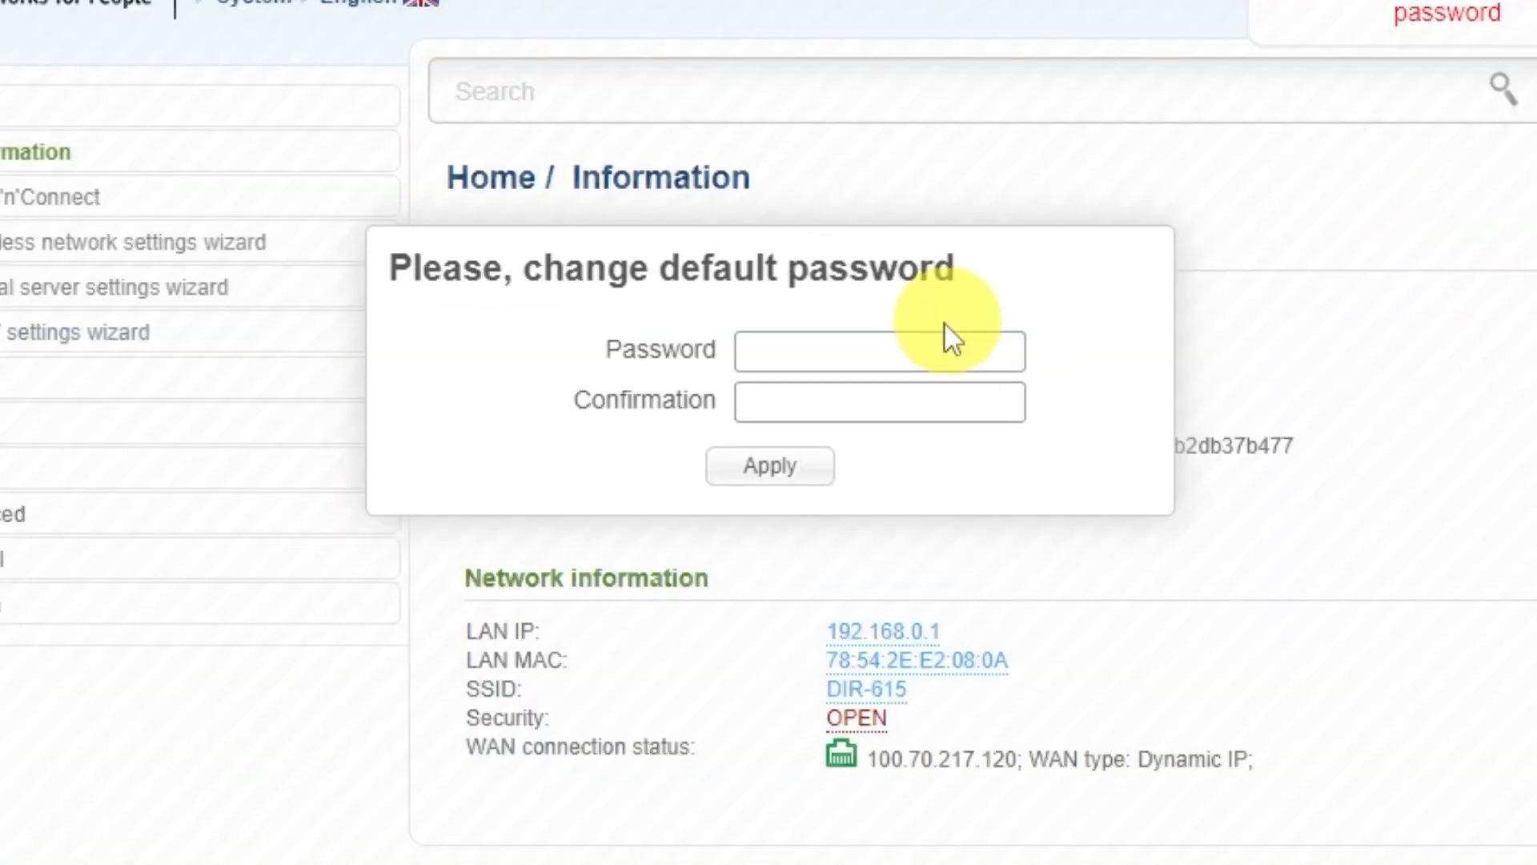
# Set and confirm a new administrator password, then apply it.
pyautogui.click(835, 283)
pyautogui.write('********')
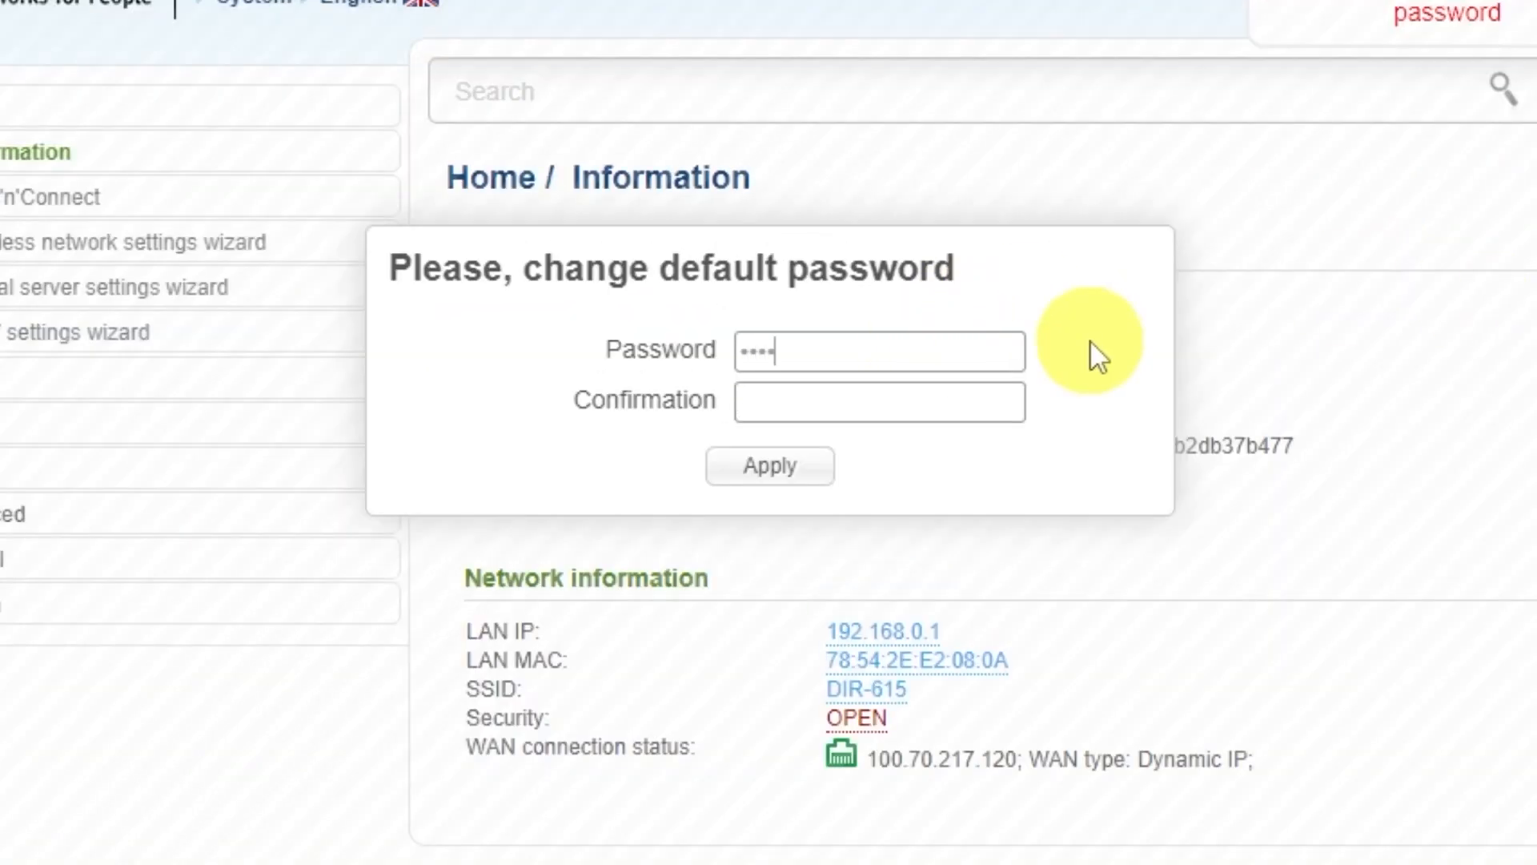
pyautogui.click(993, 394)
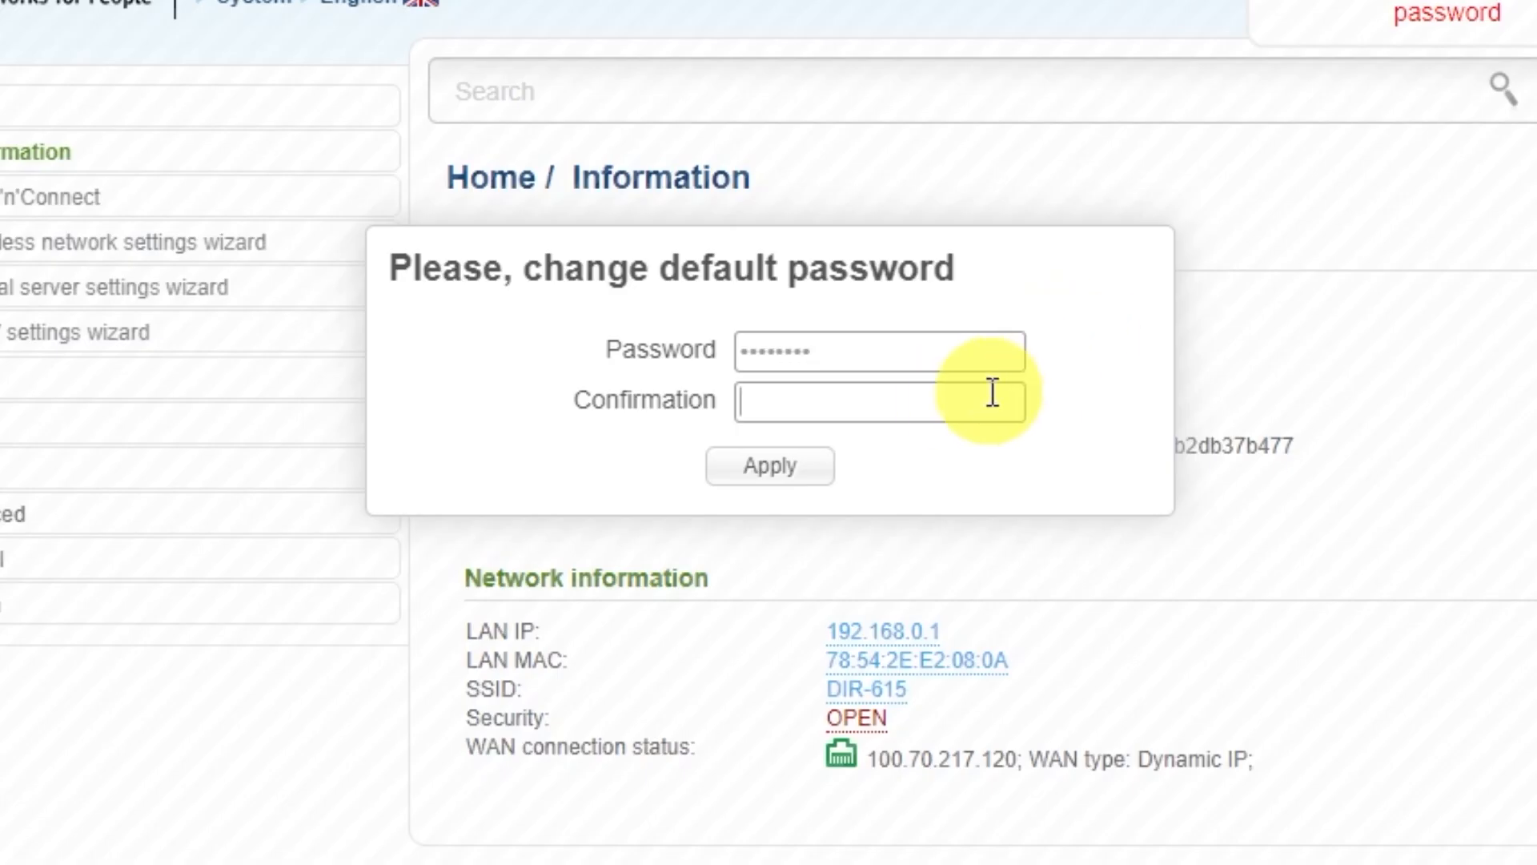
pyautogui.write('*********')
pyautogui.click(807, 466)
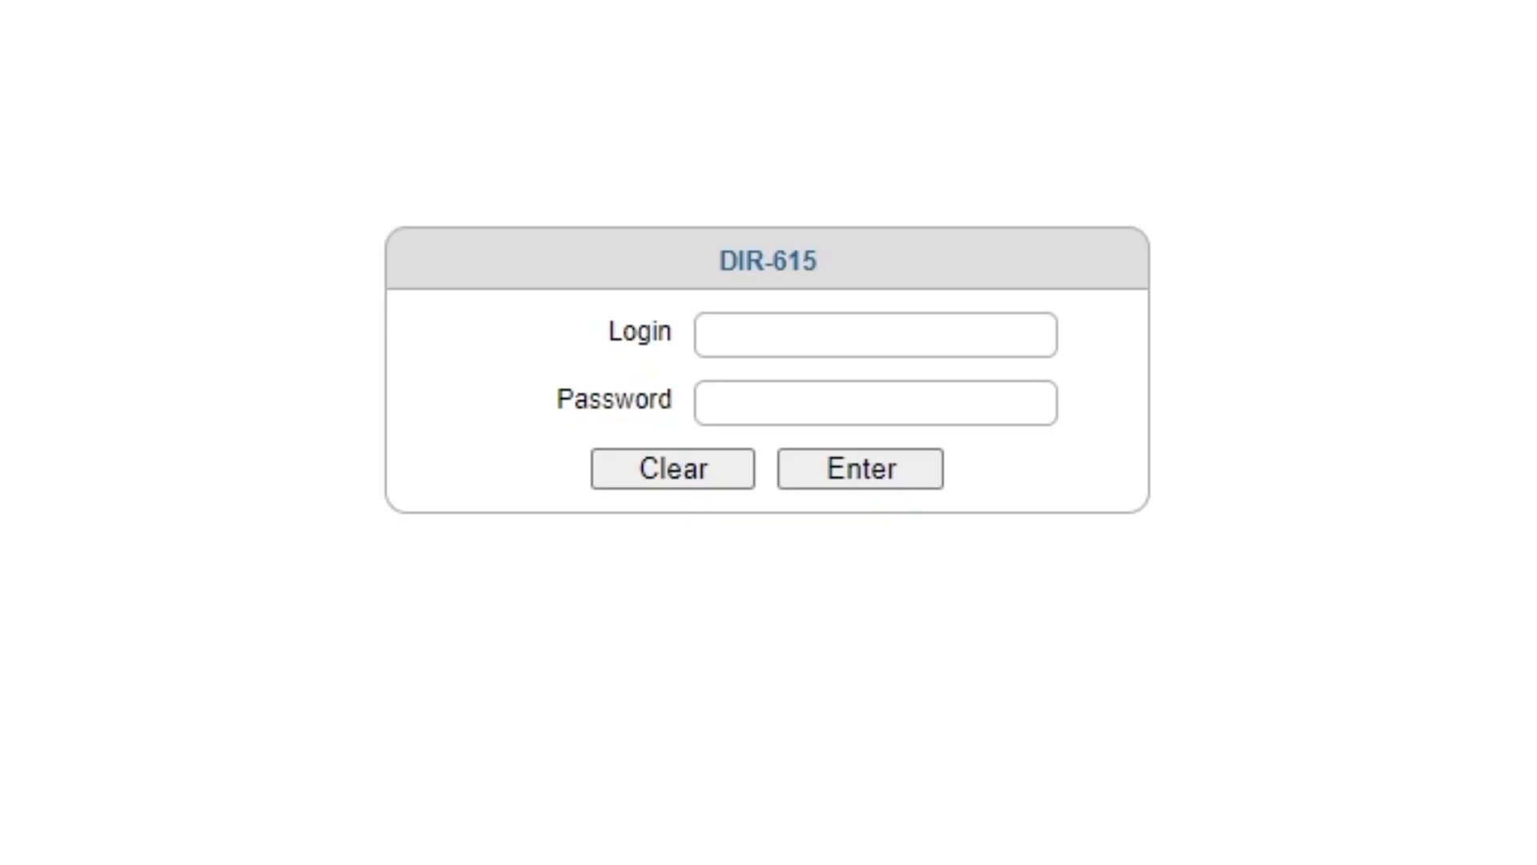
# Log back in as admin with the new password and decline saving it in the browser.
pyautogui.click(820, 333)
pyautogui.write('admin')
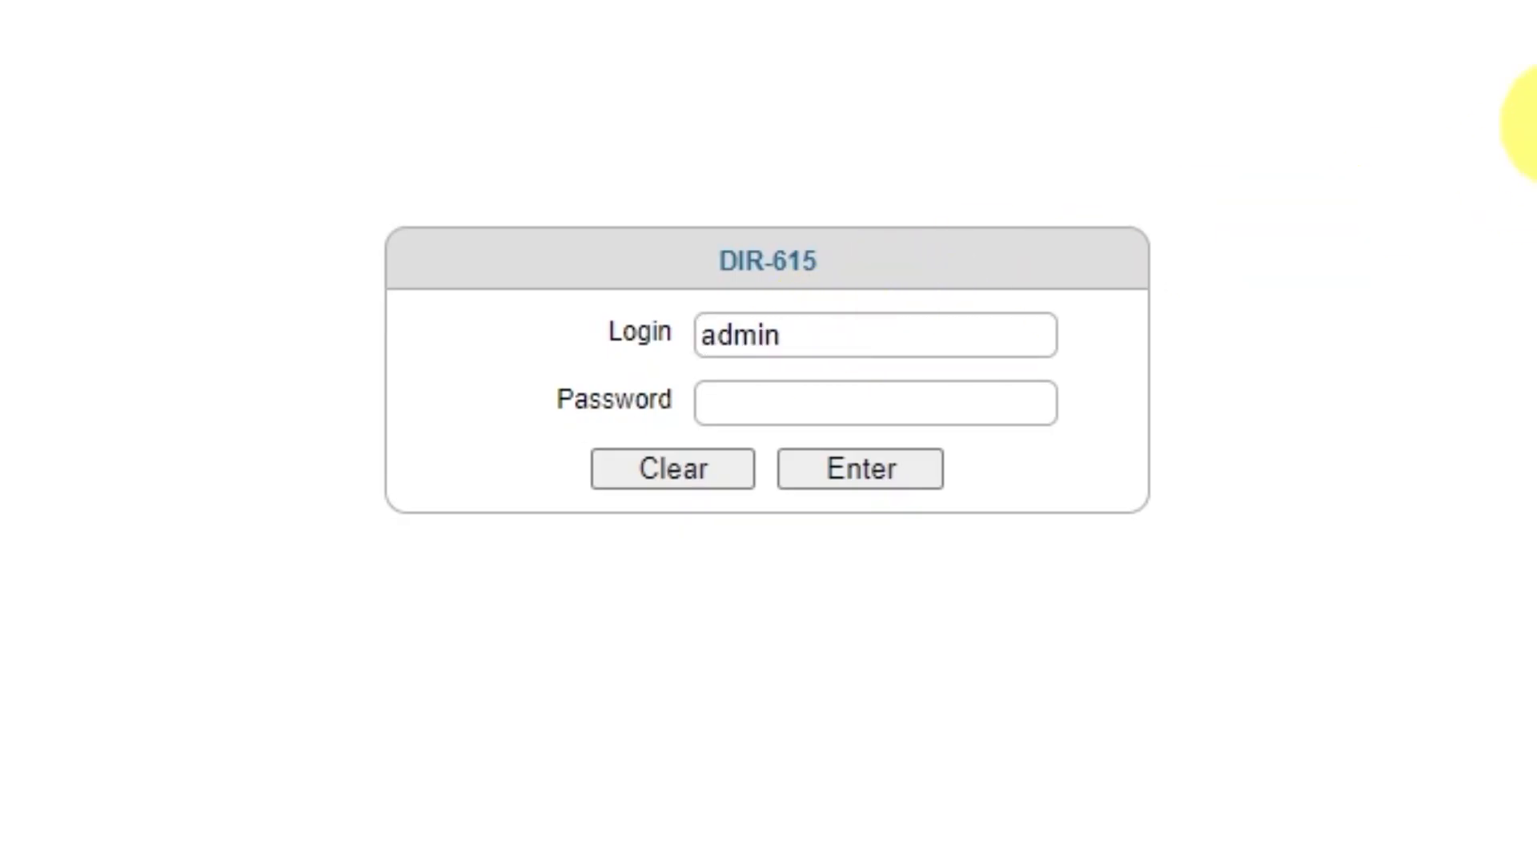
pyautogui.click(937, 406)
pyautogui.write('a*******')
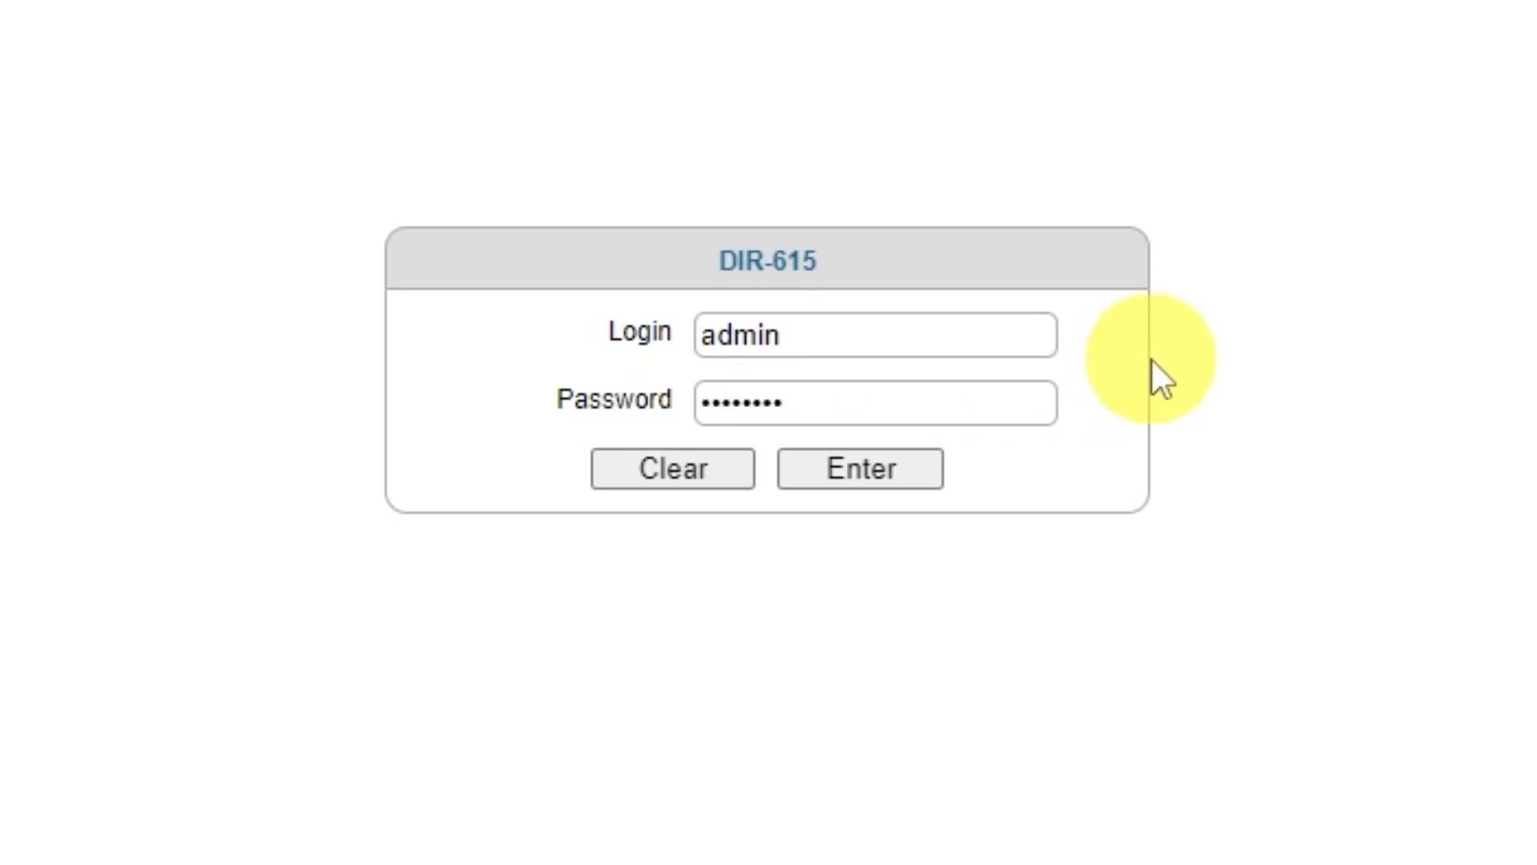
pyautogui.click(846, 486)
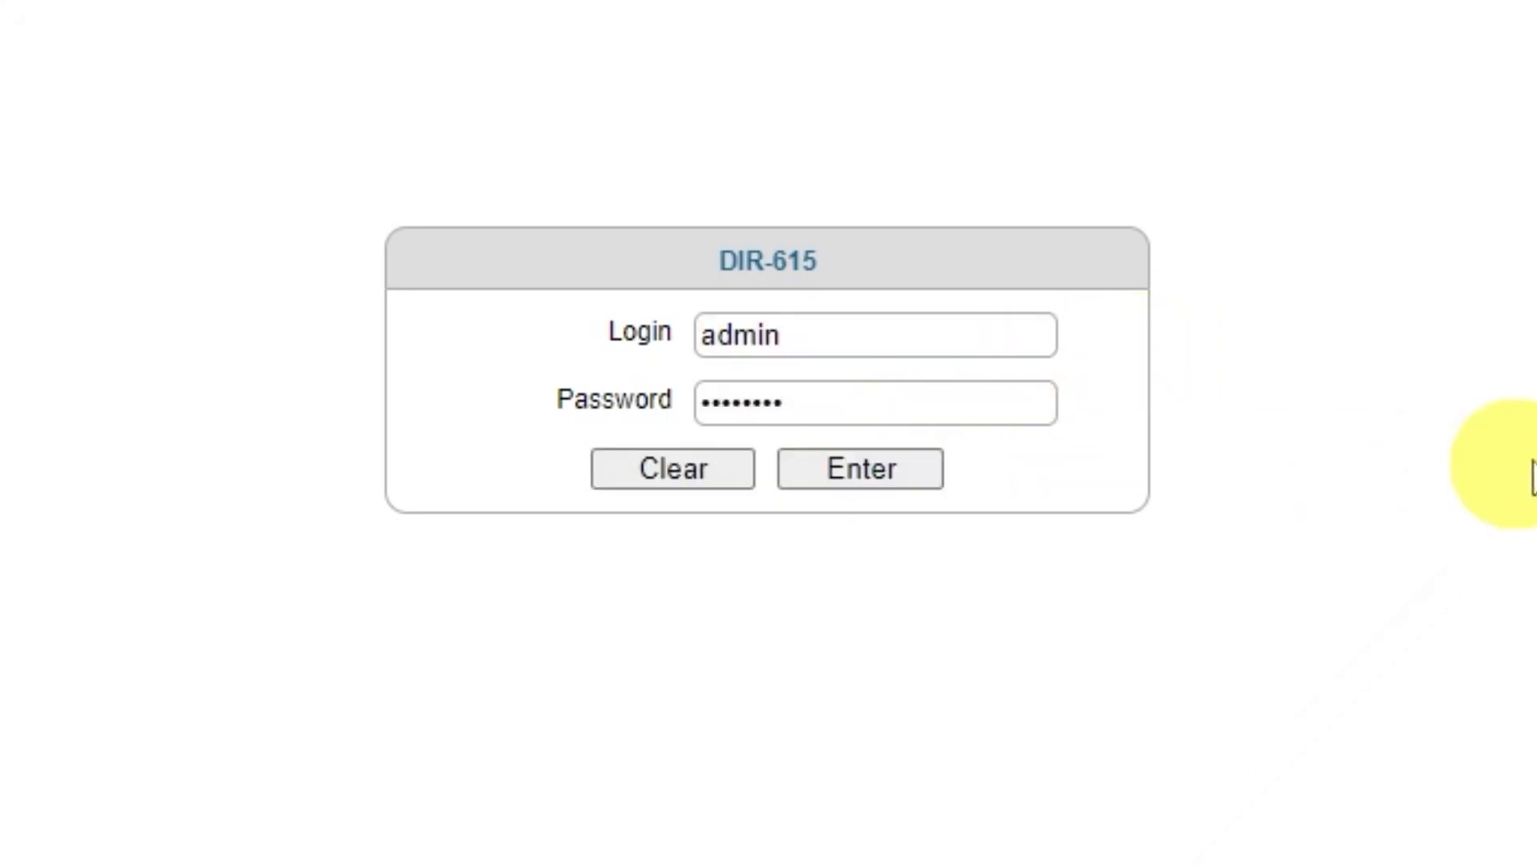
pyautogui.click(1405, 215)
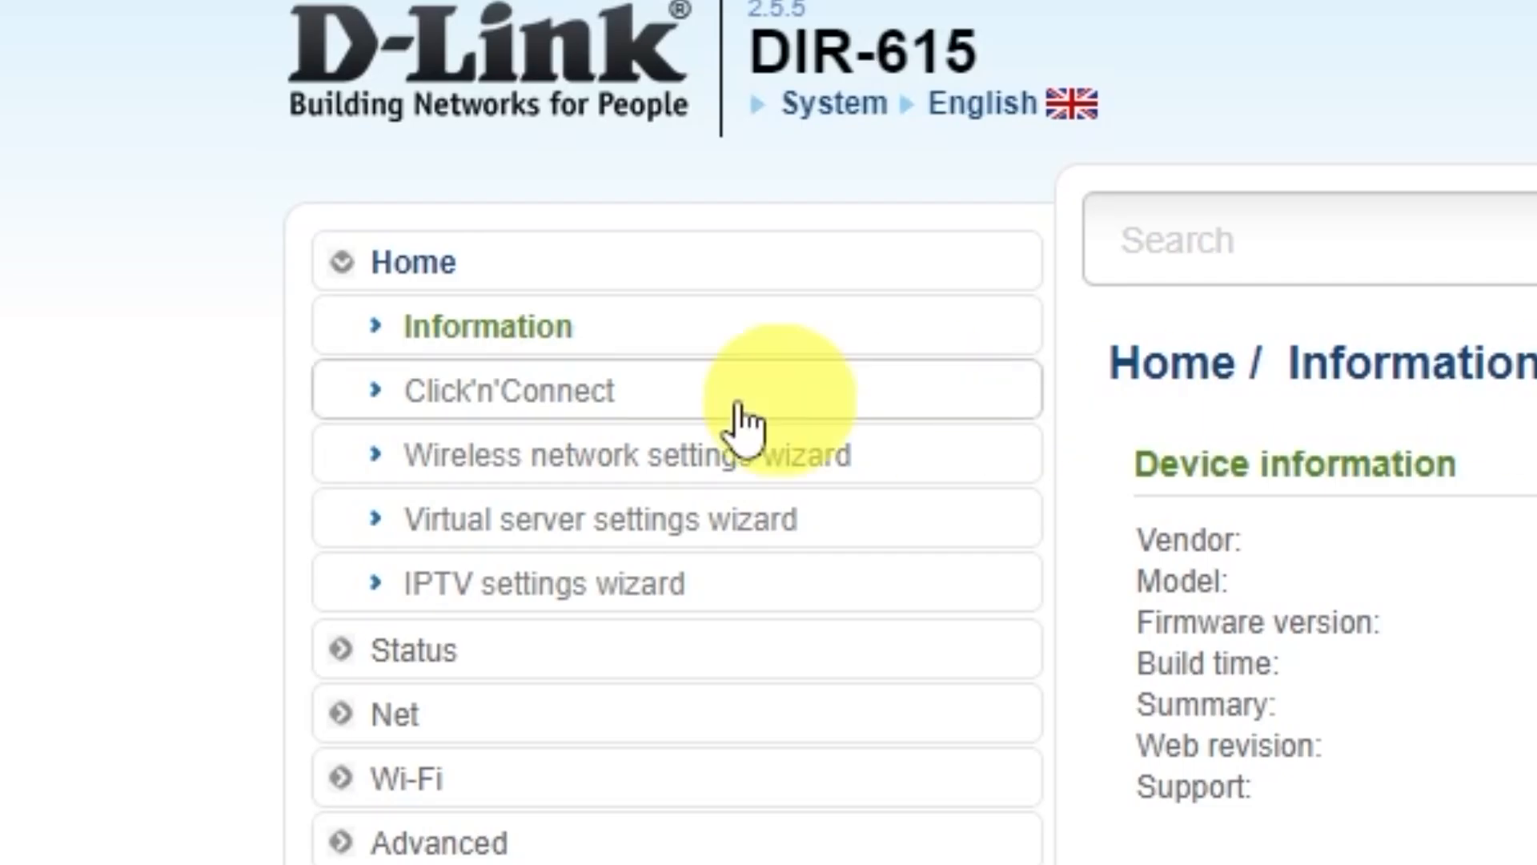
# Launch Click'n'Connect, confirm the cable is connected, and pick Dynamic IP as the connection type.
pyautogui.click(589, 404)
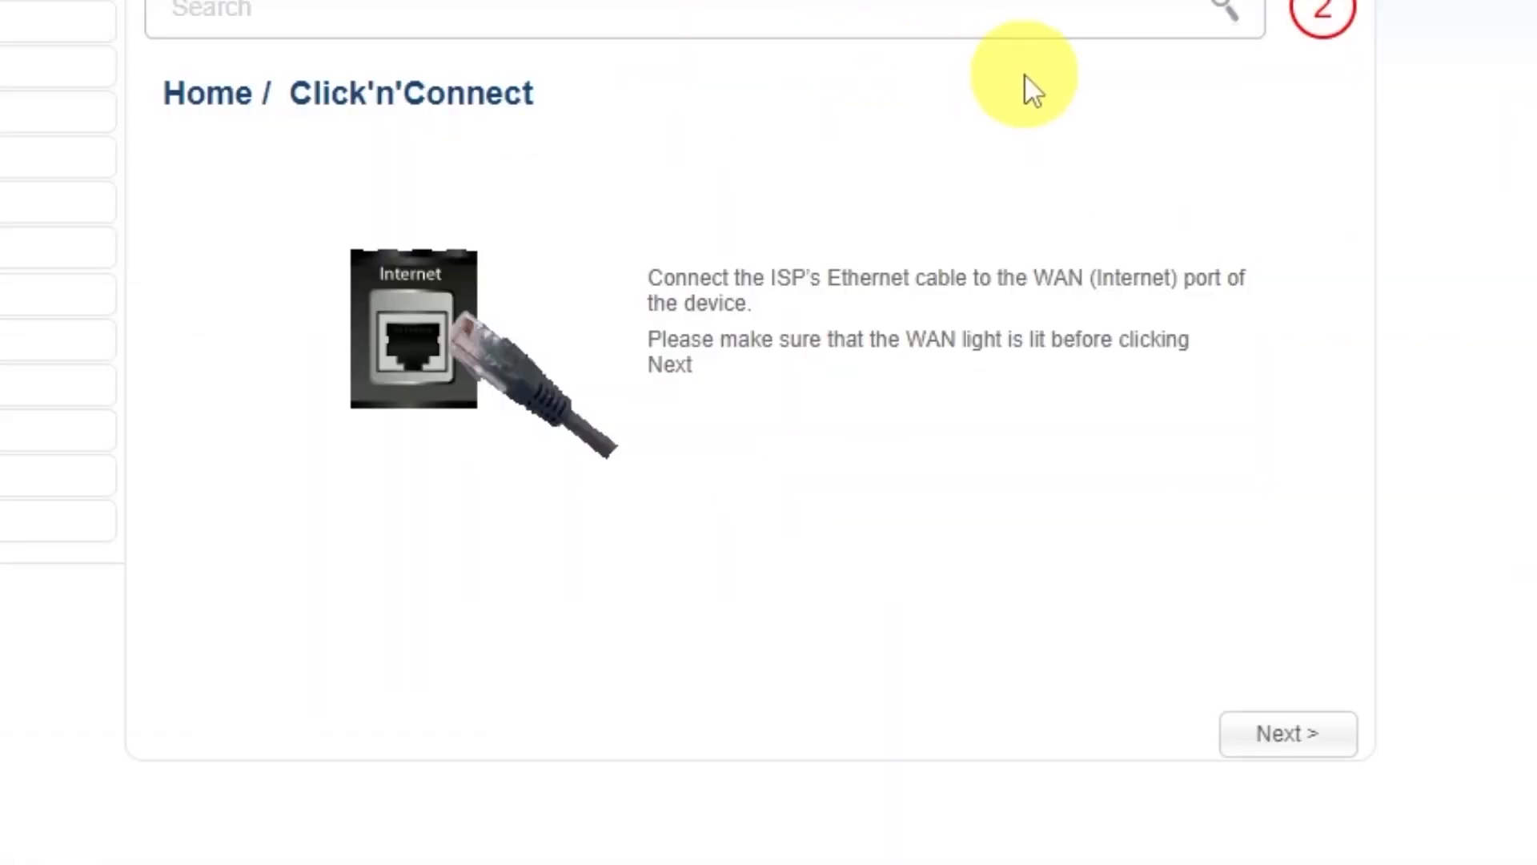
pyautogui.click(1285, 752)
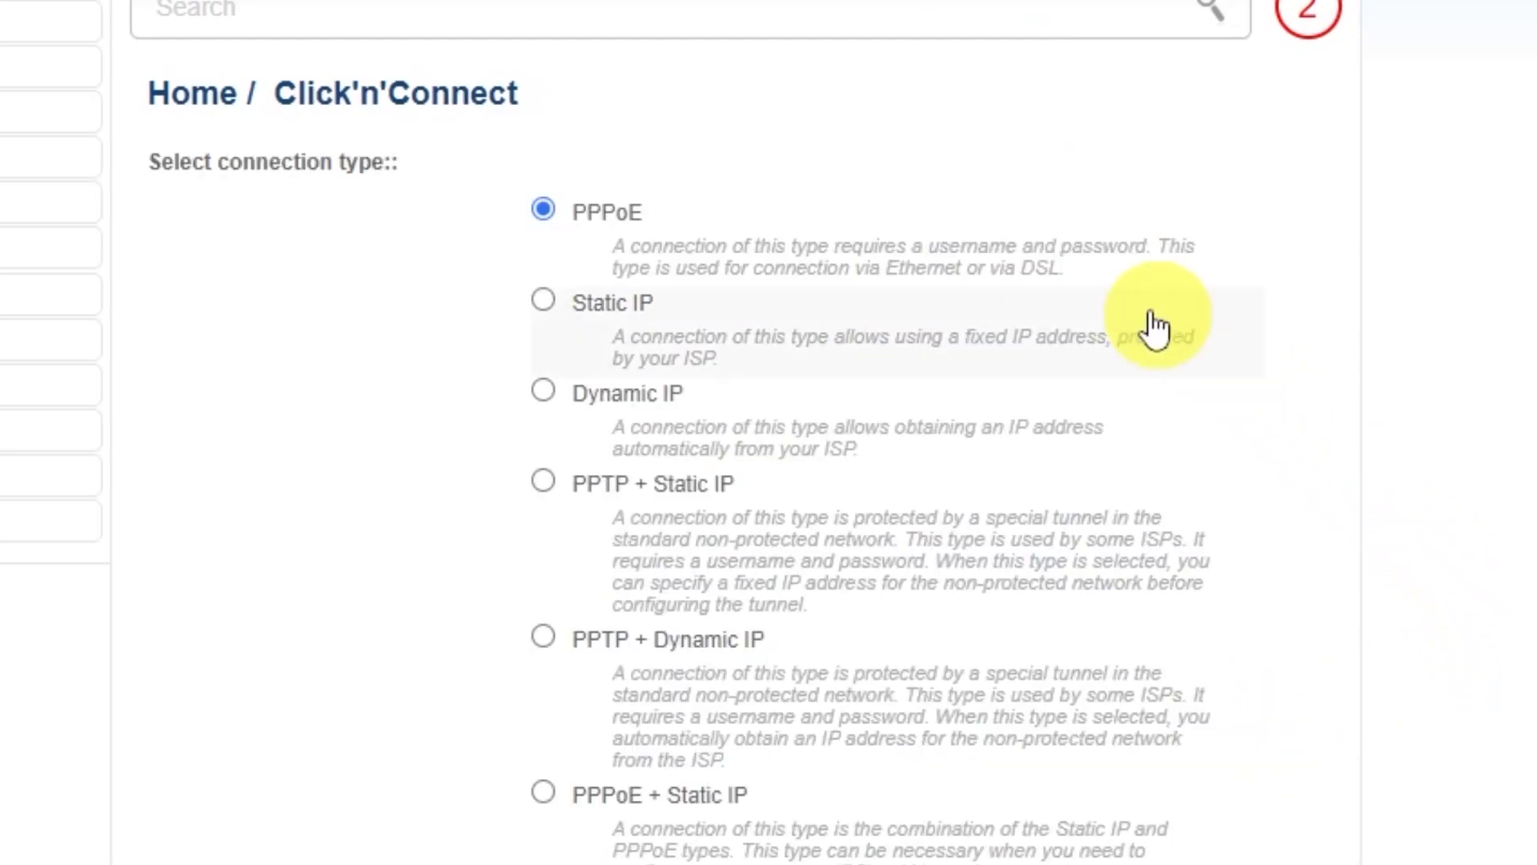
pyautogui.scroll(-4, 538, 520)
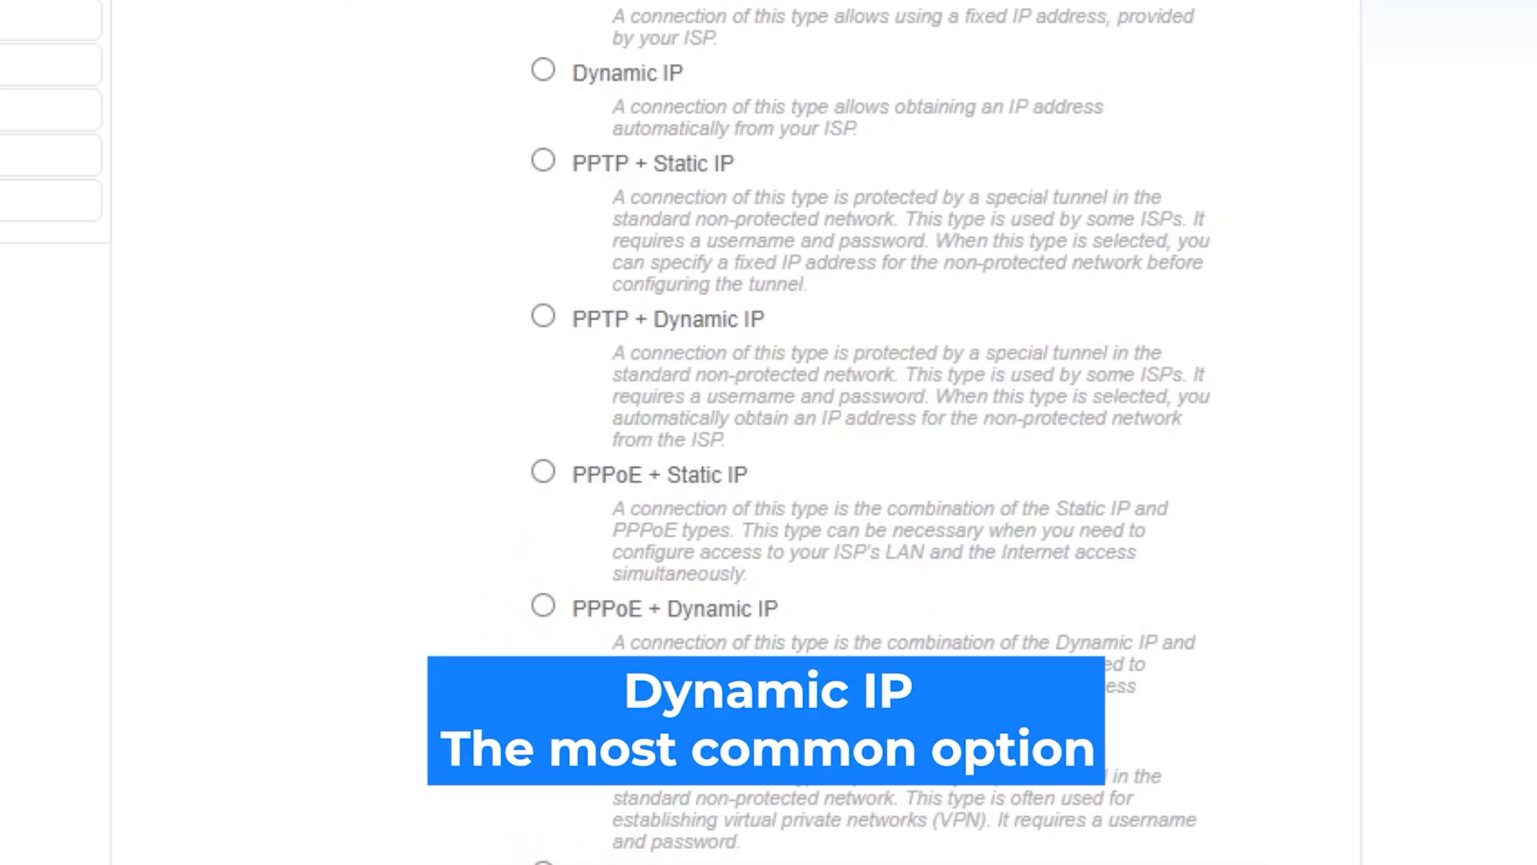
pyautogui.scroll(4, 735, 432)
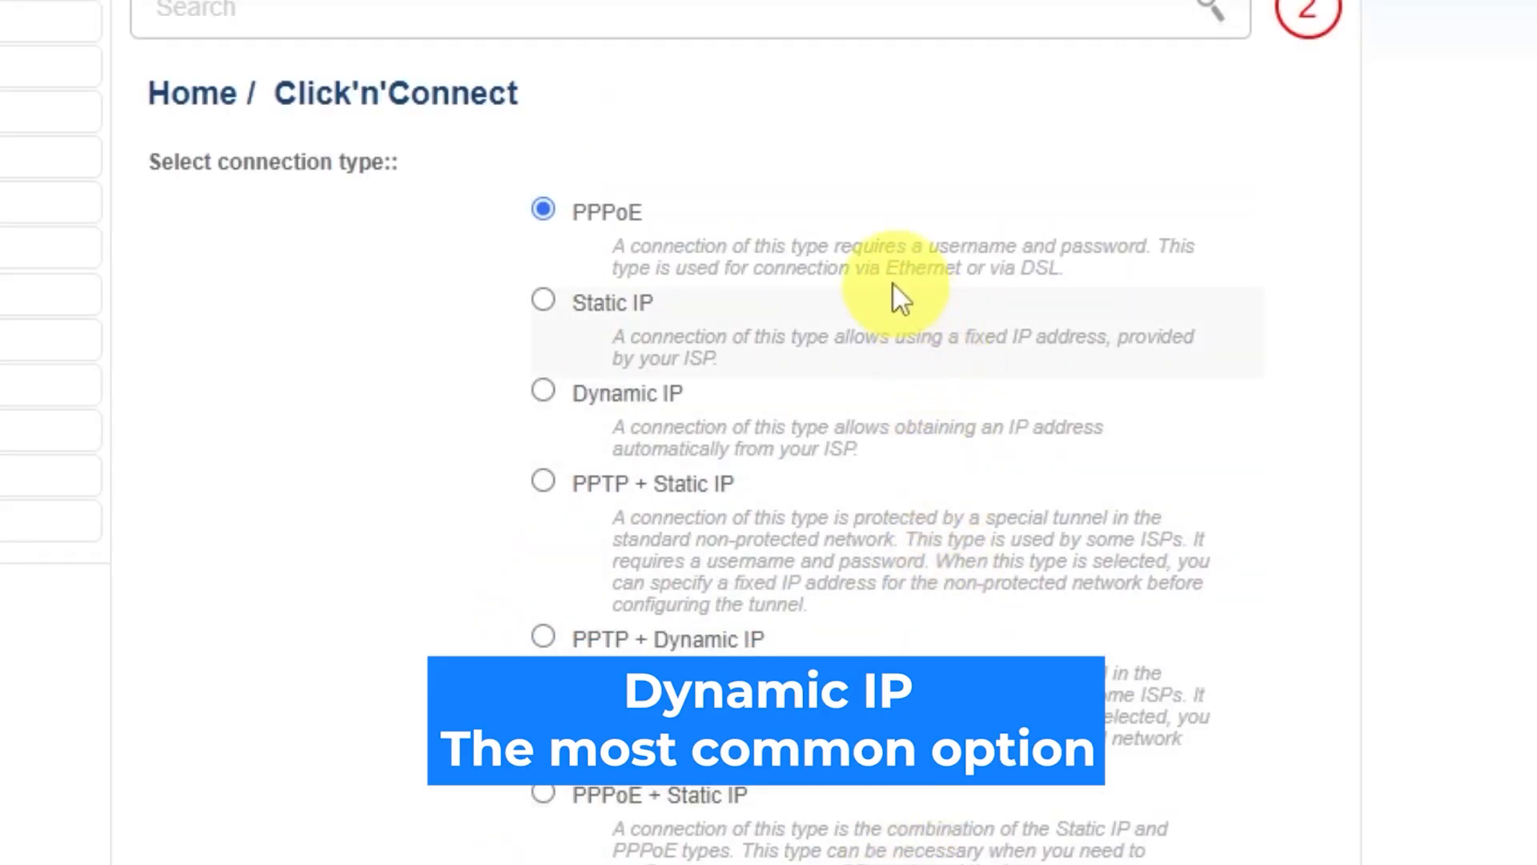
pyautogui.click(544, 391)
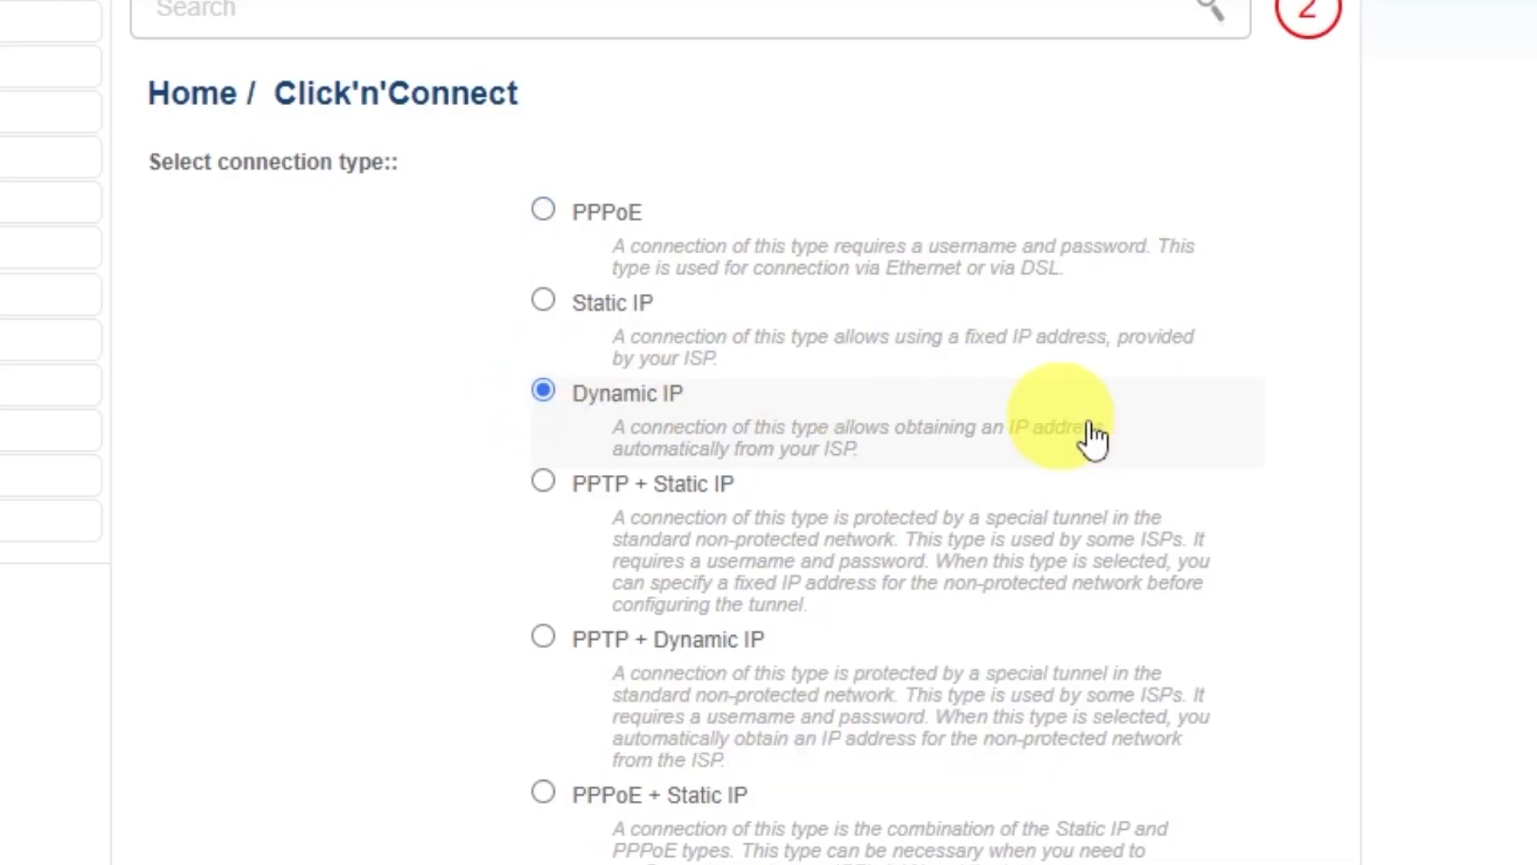
pyautogui.scroll(-2, 1364, 530)
pyautogui.scroll(-8, 1364, 530)
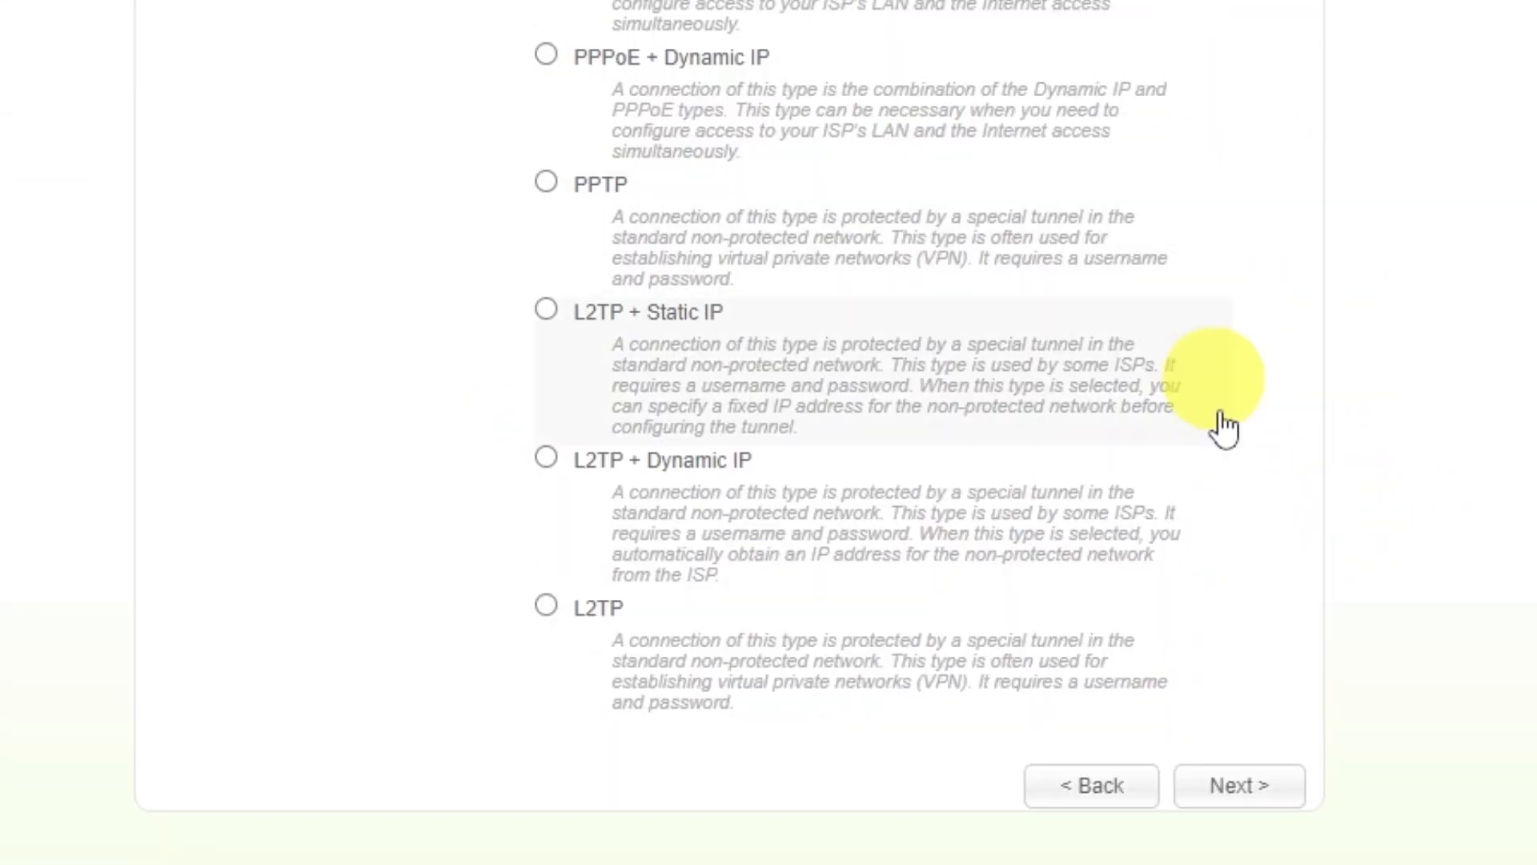
pyautogui.click(1226, 786)
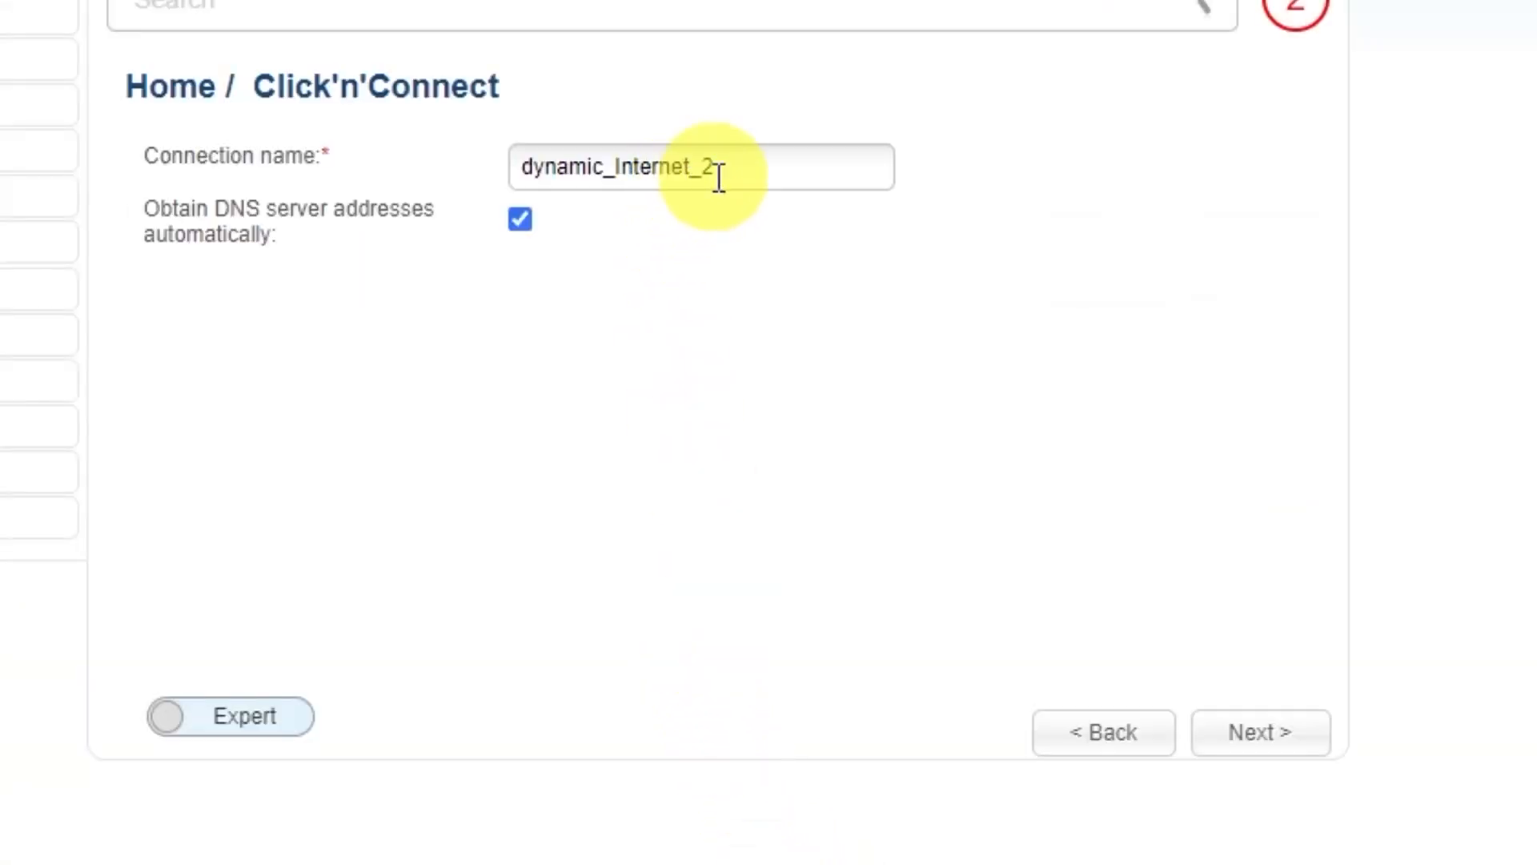
# Name the connection 'd-link wifi', then apply the Dynamic IP settings and confirm.
pyautogui.moveTo(727, 166); pyautogui.dragTo(519, 164)
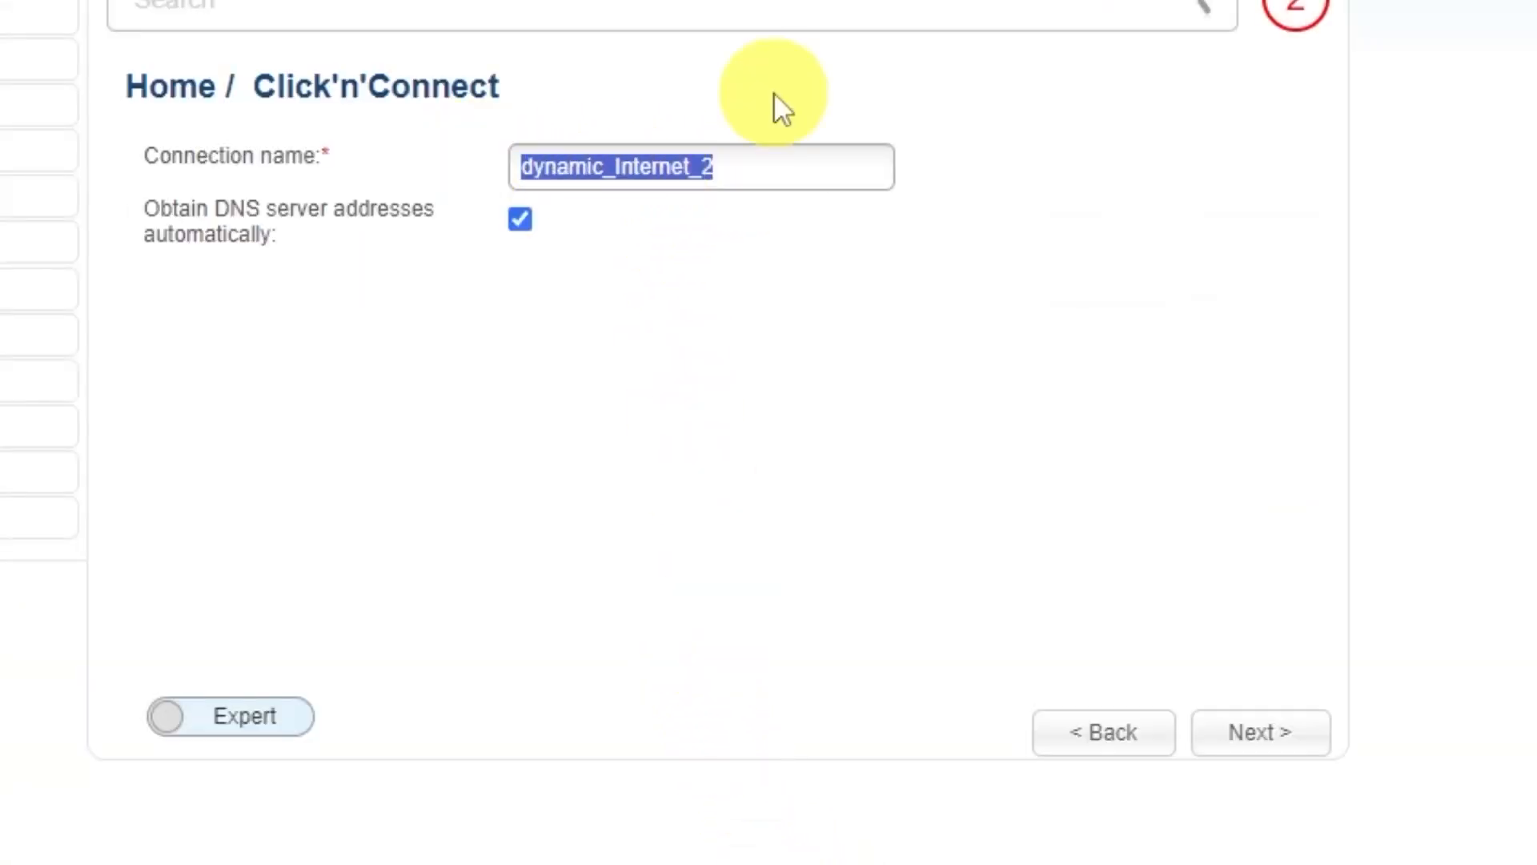
pyautogui.write('d=')
pyautogui.press('BackSpace')
pyautogui.write('-link wifi')
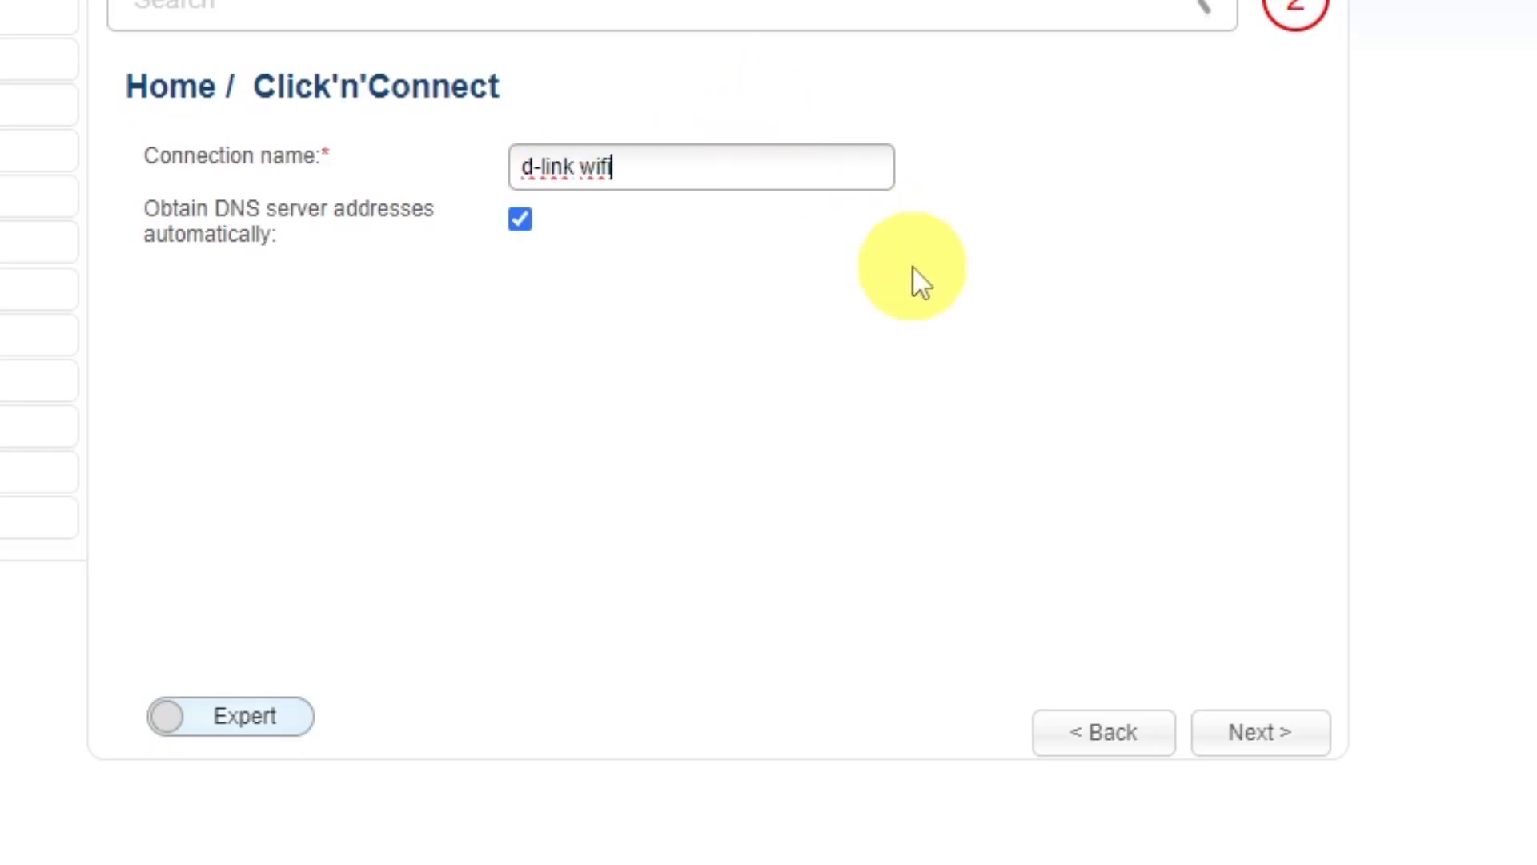
pyautogui.click(1268, 735)
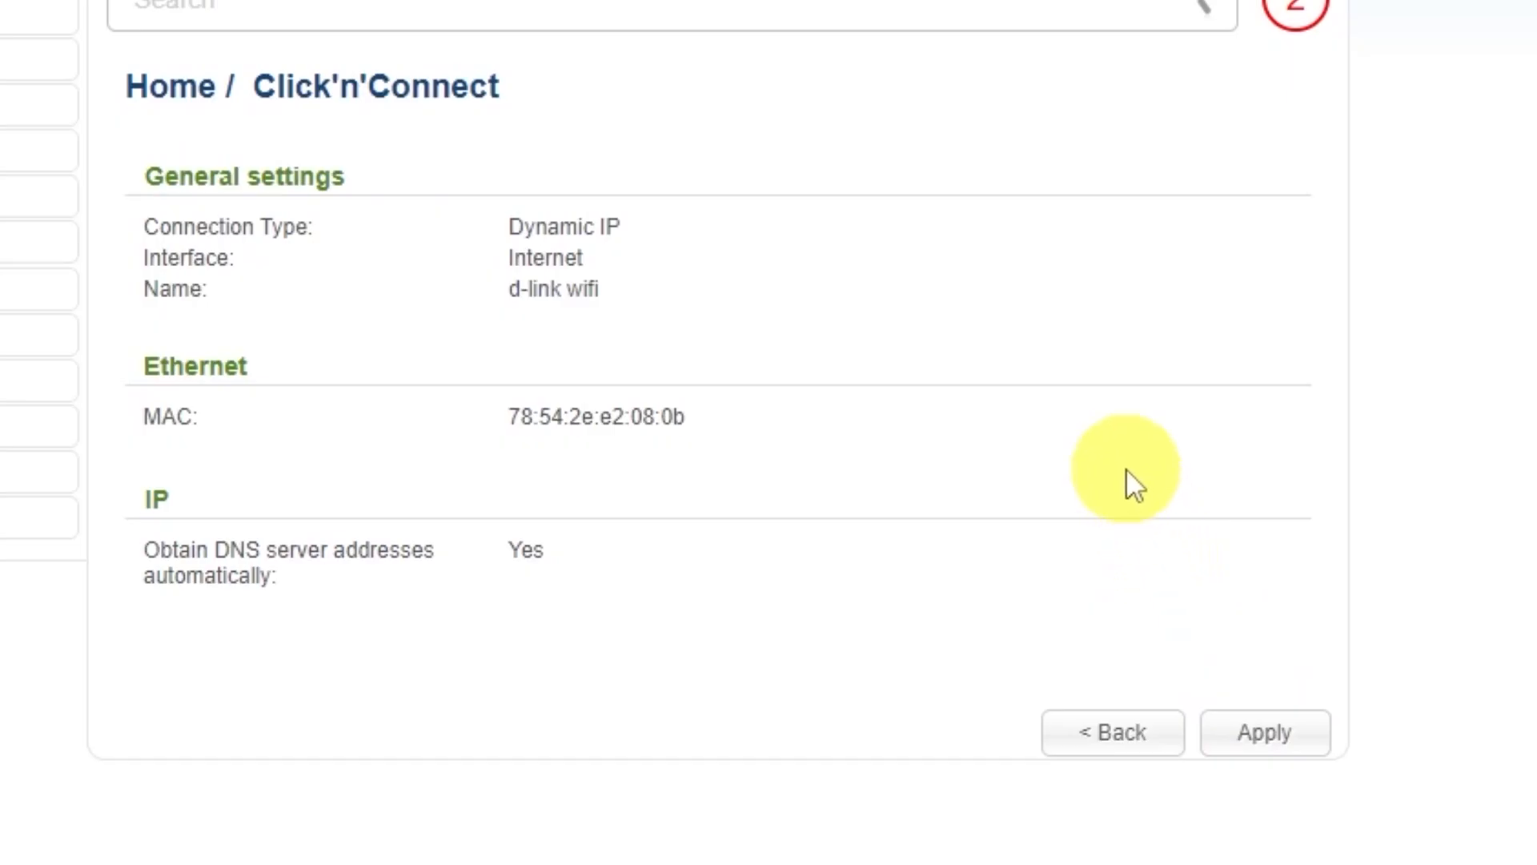
pyautogui.click(1274, 731)
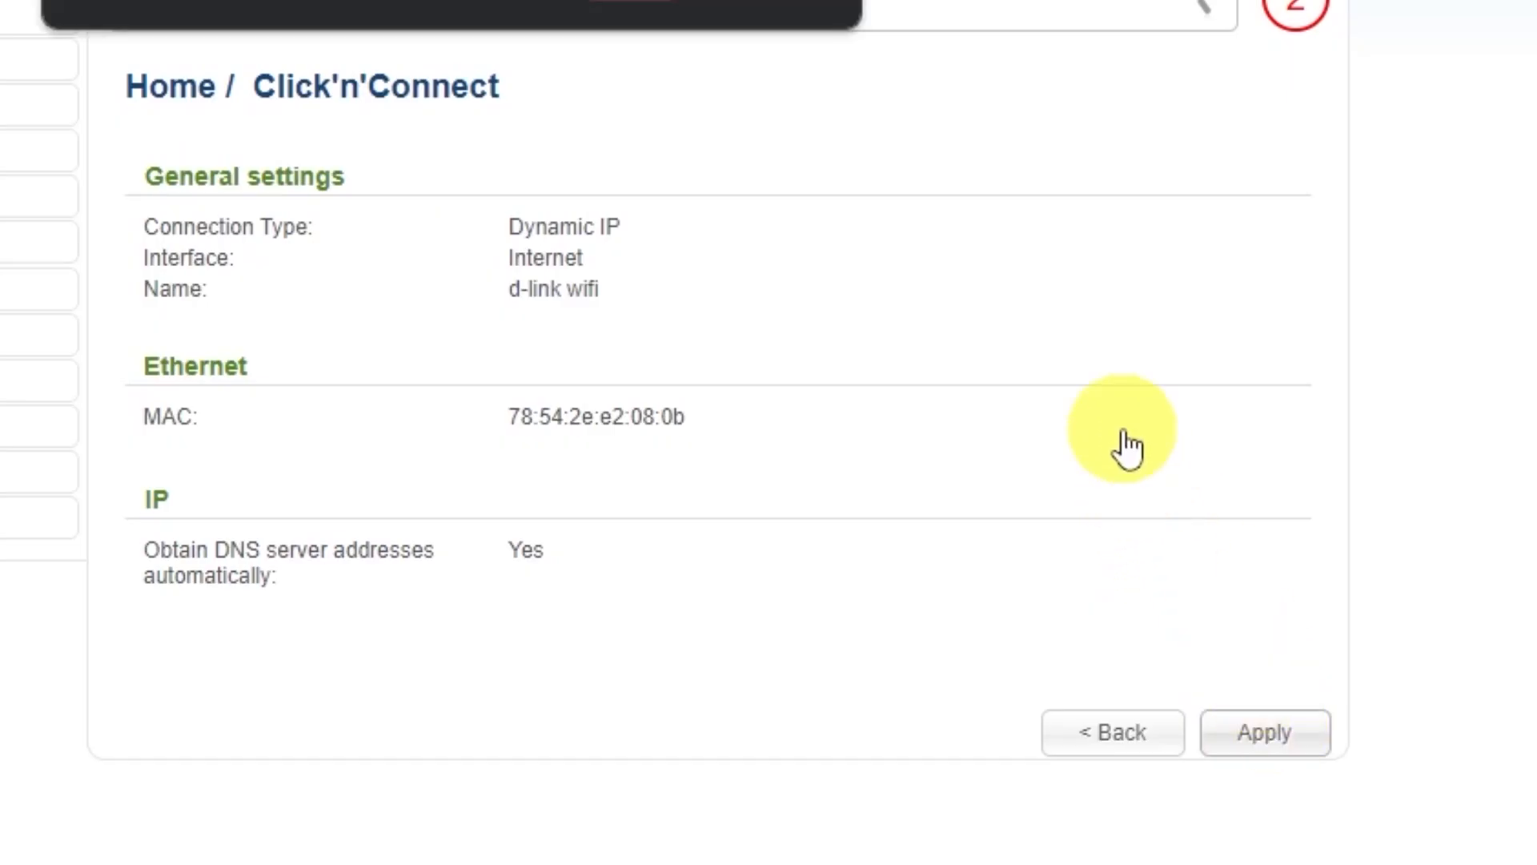
pyautogui.click(640, 2)
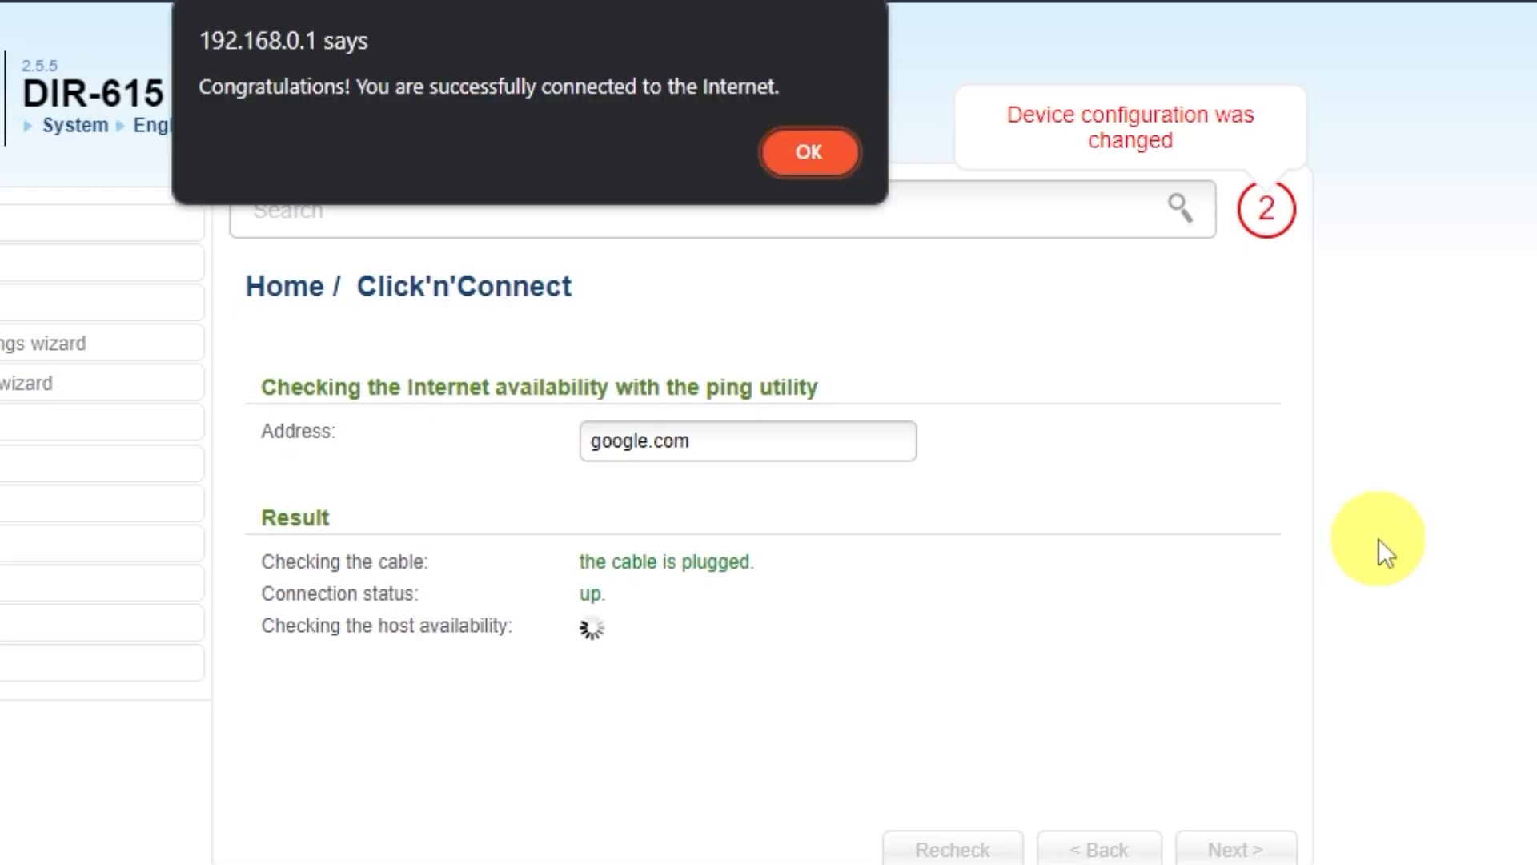
# Dismiss the connection-success alert, keep Access point mode and the SSID DIR-615.
pyautogui.click(806, 155)
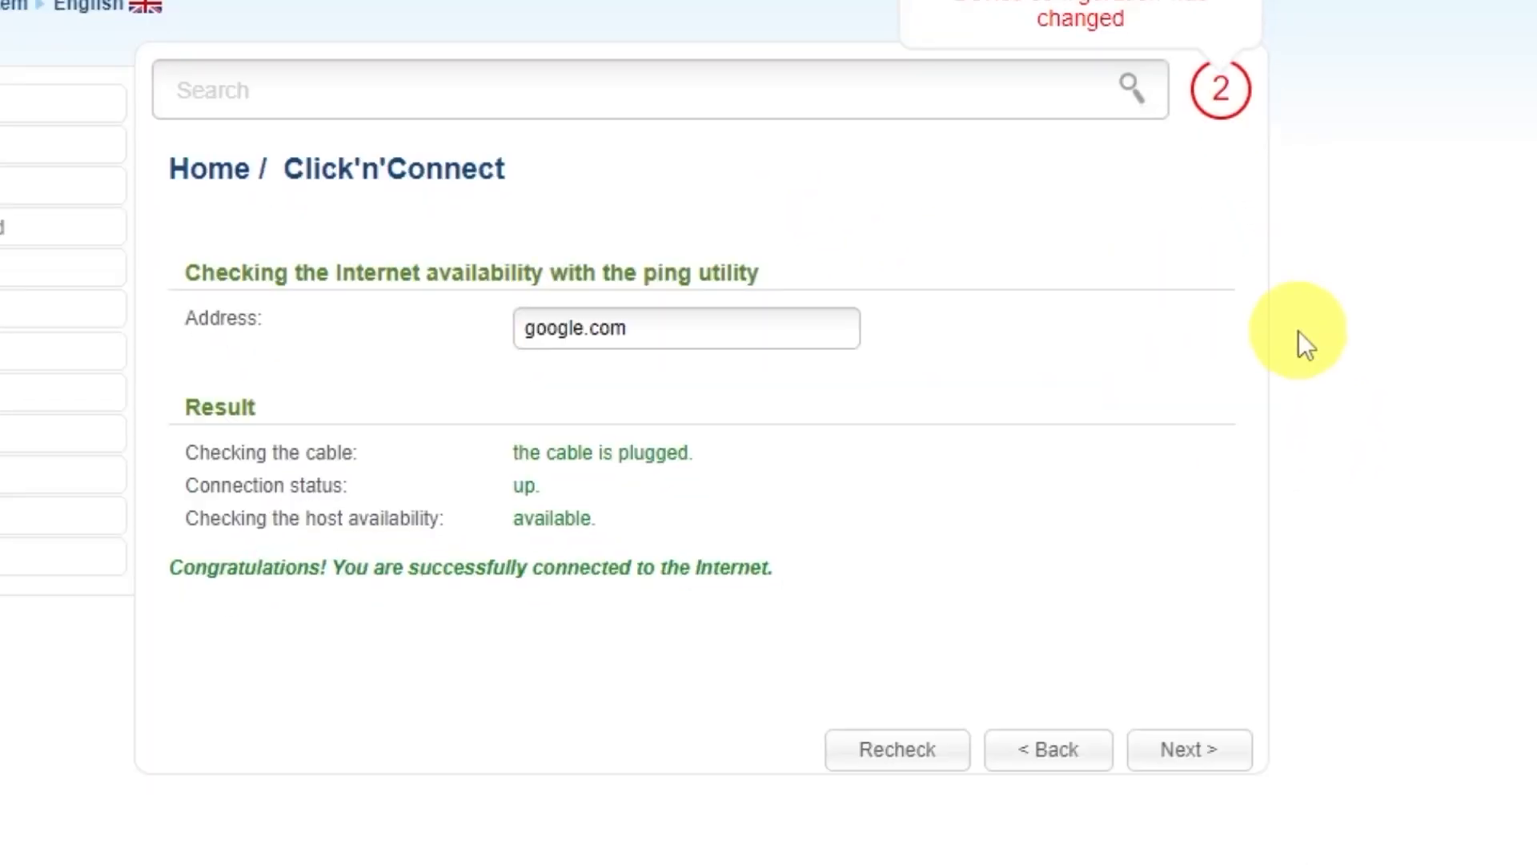
pyautogui.click(1210, 752)
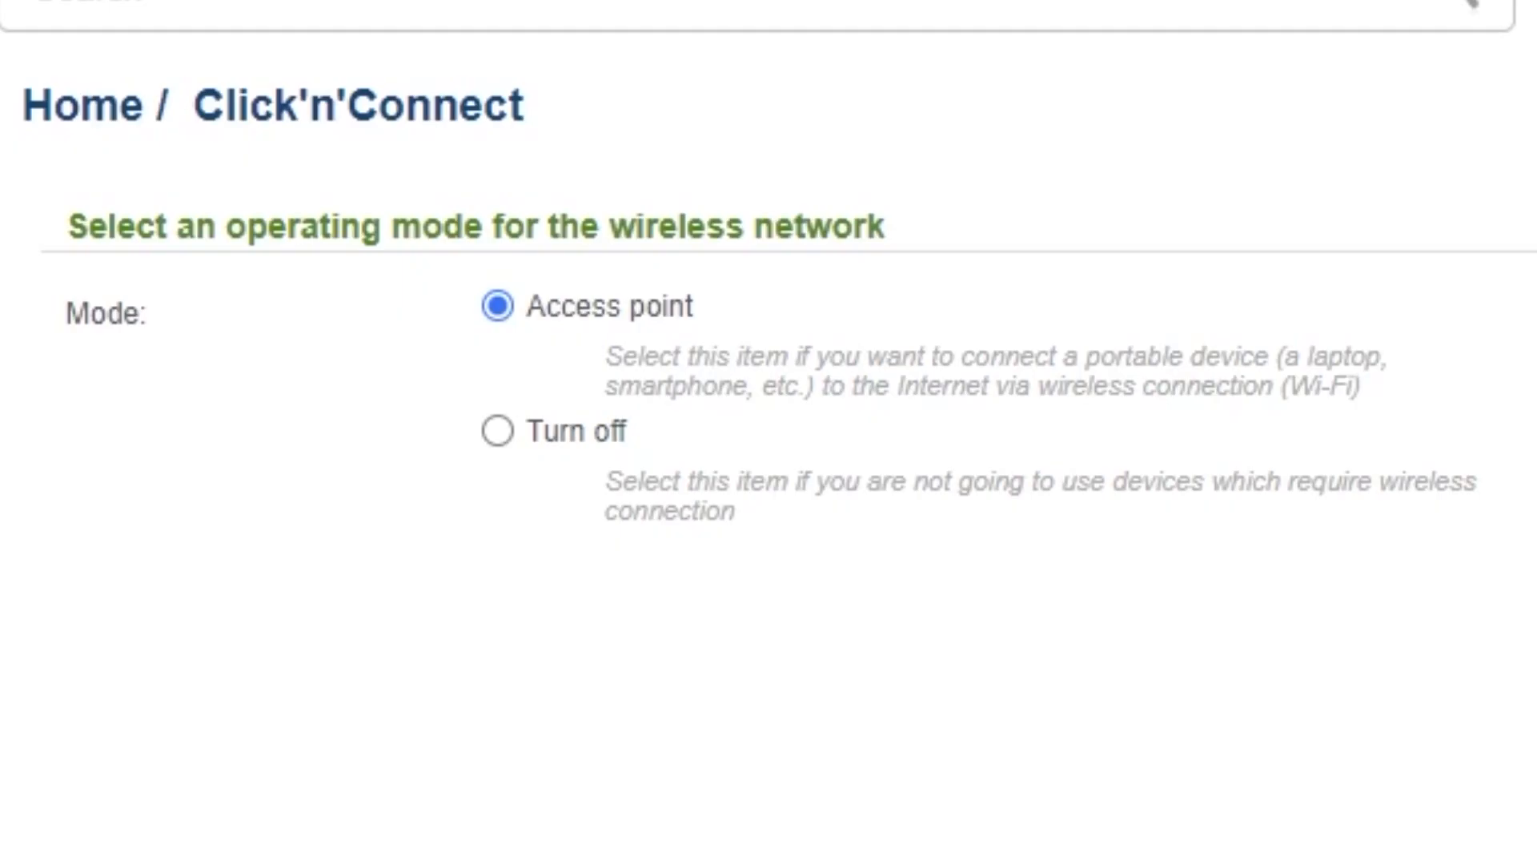
pyautogui.click(1209, 740)
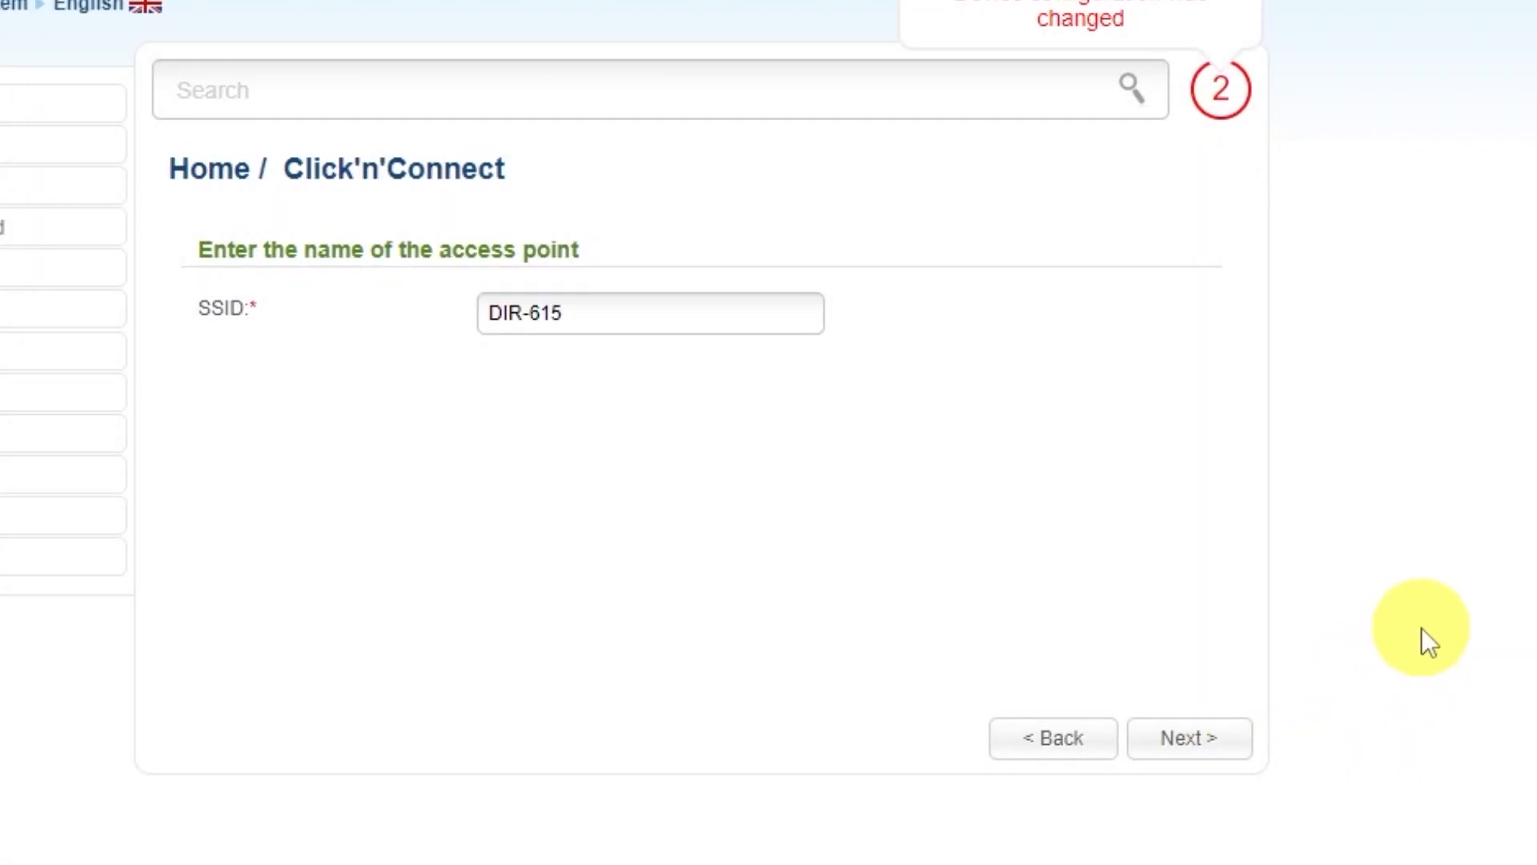
pyautogui.click(593, 304)
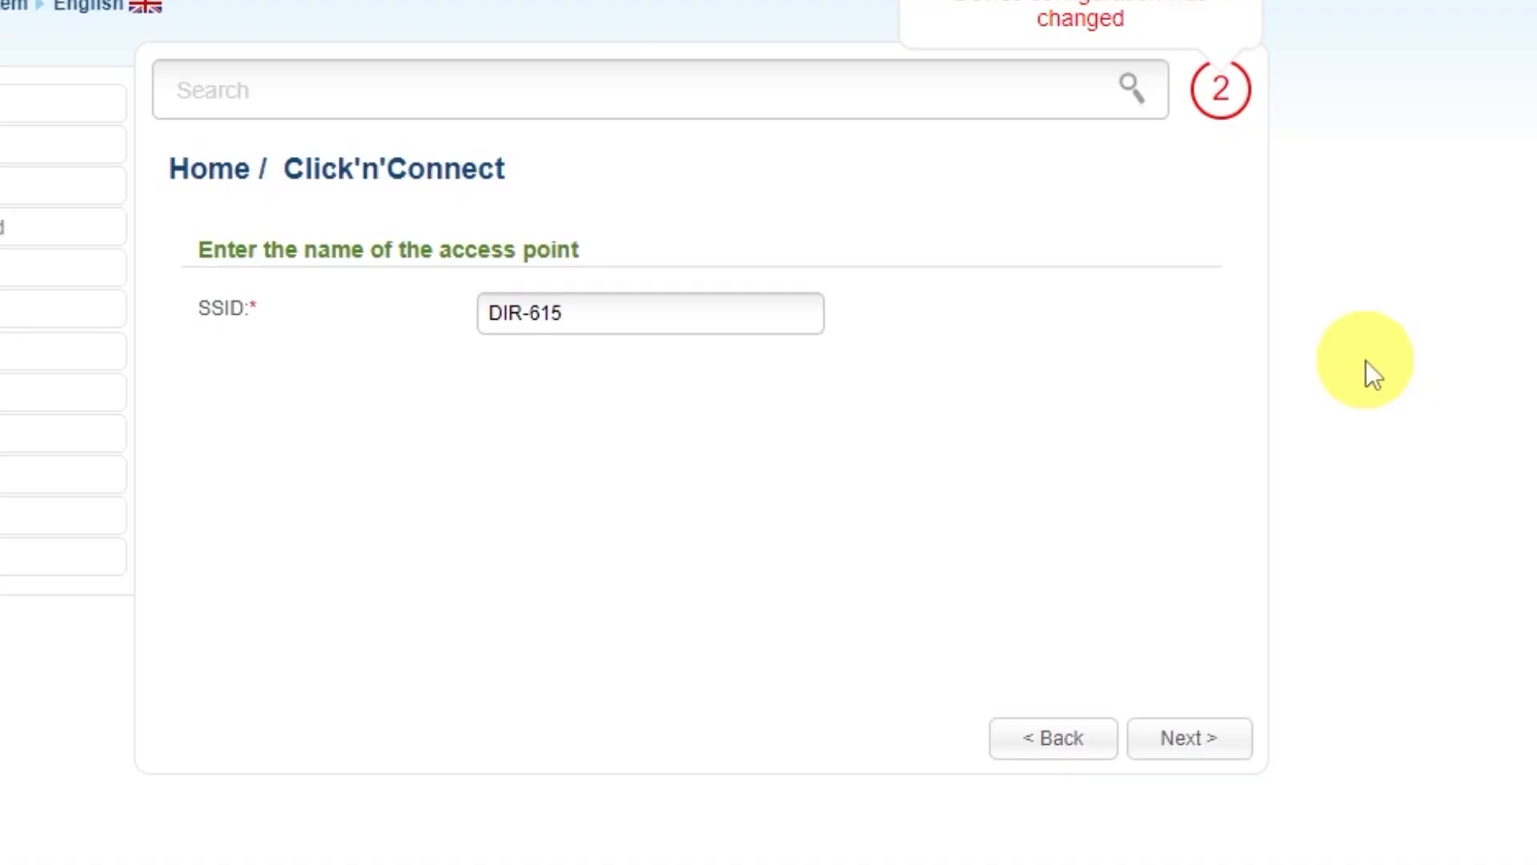
pyautogui.click(1190, 741)
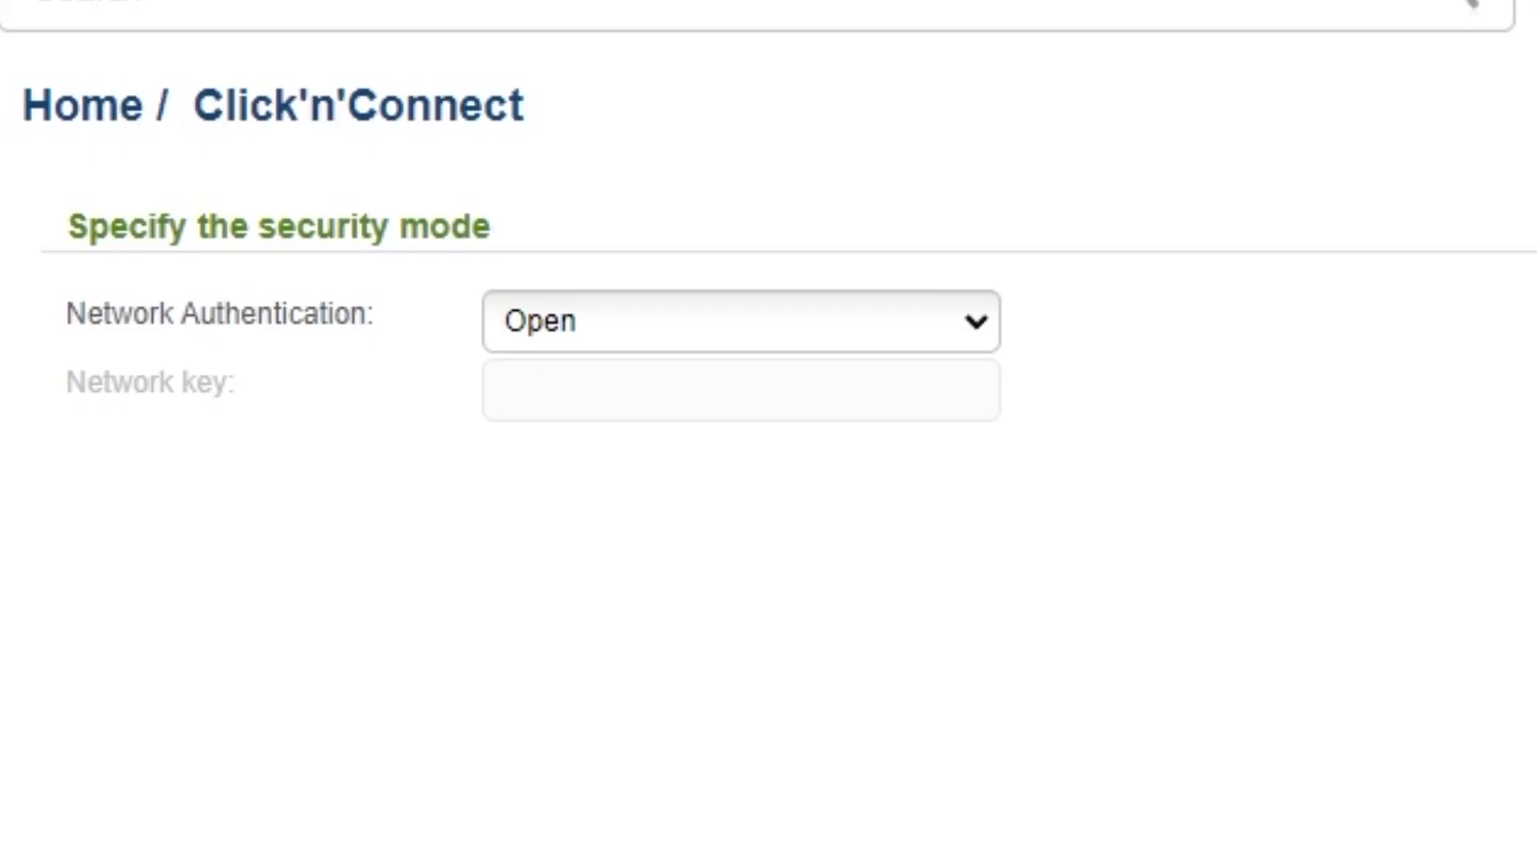
# Set Wi-Fi network authentication to Protected and enter a network key.
pyautogui.click(970, 329)
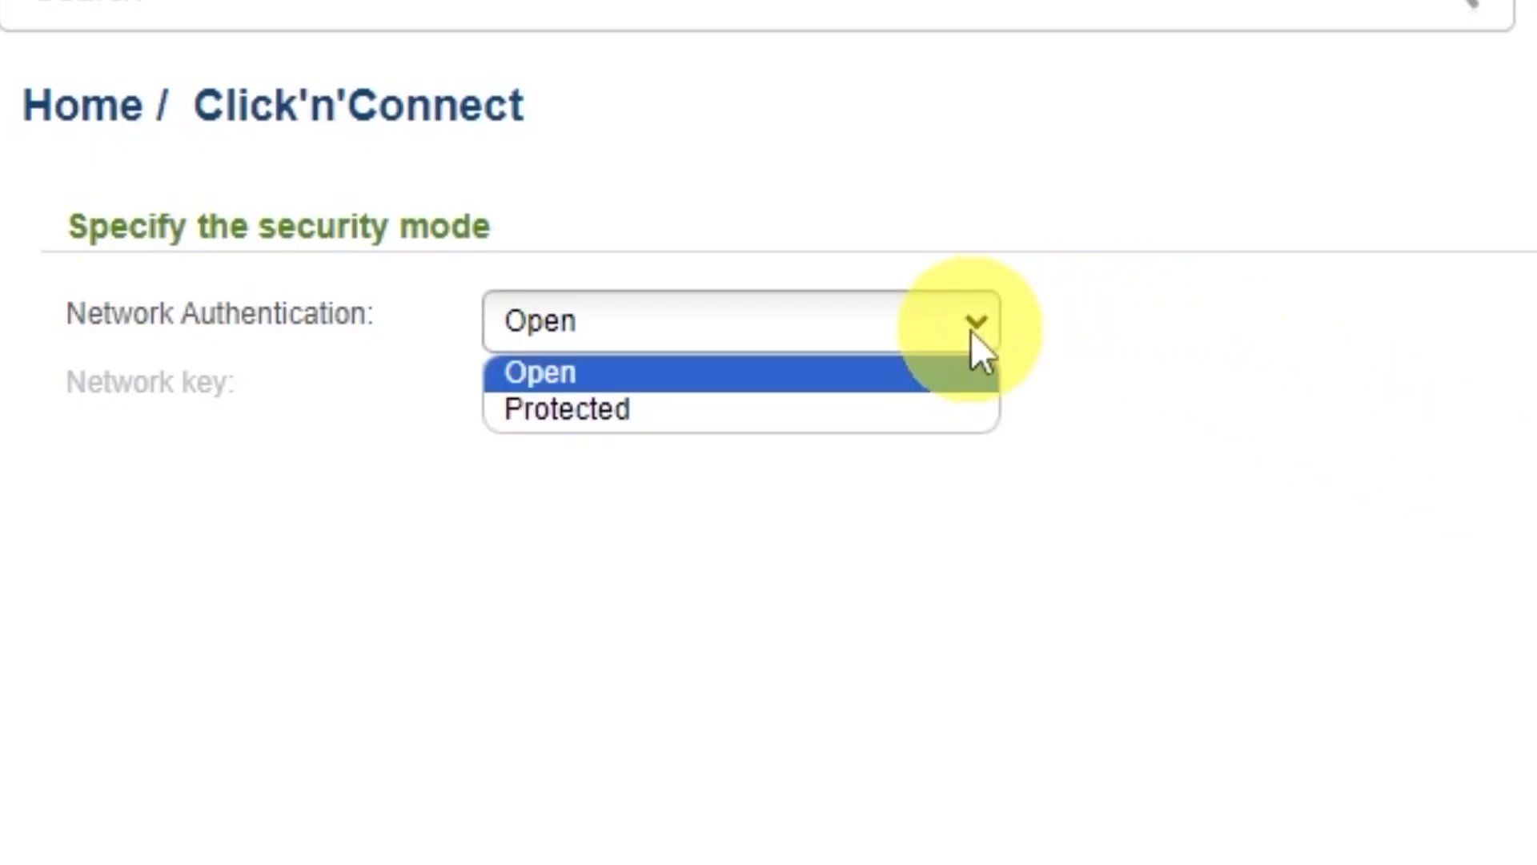
pyautogui.click(552, 412)
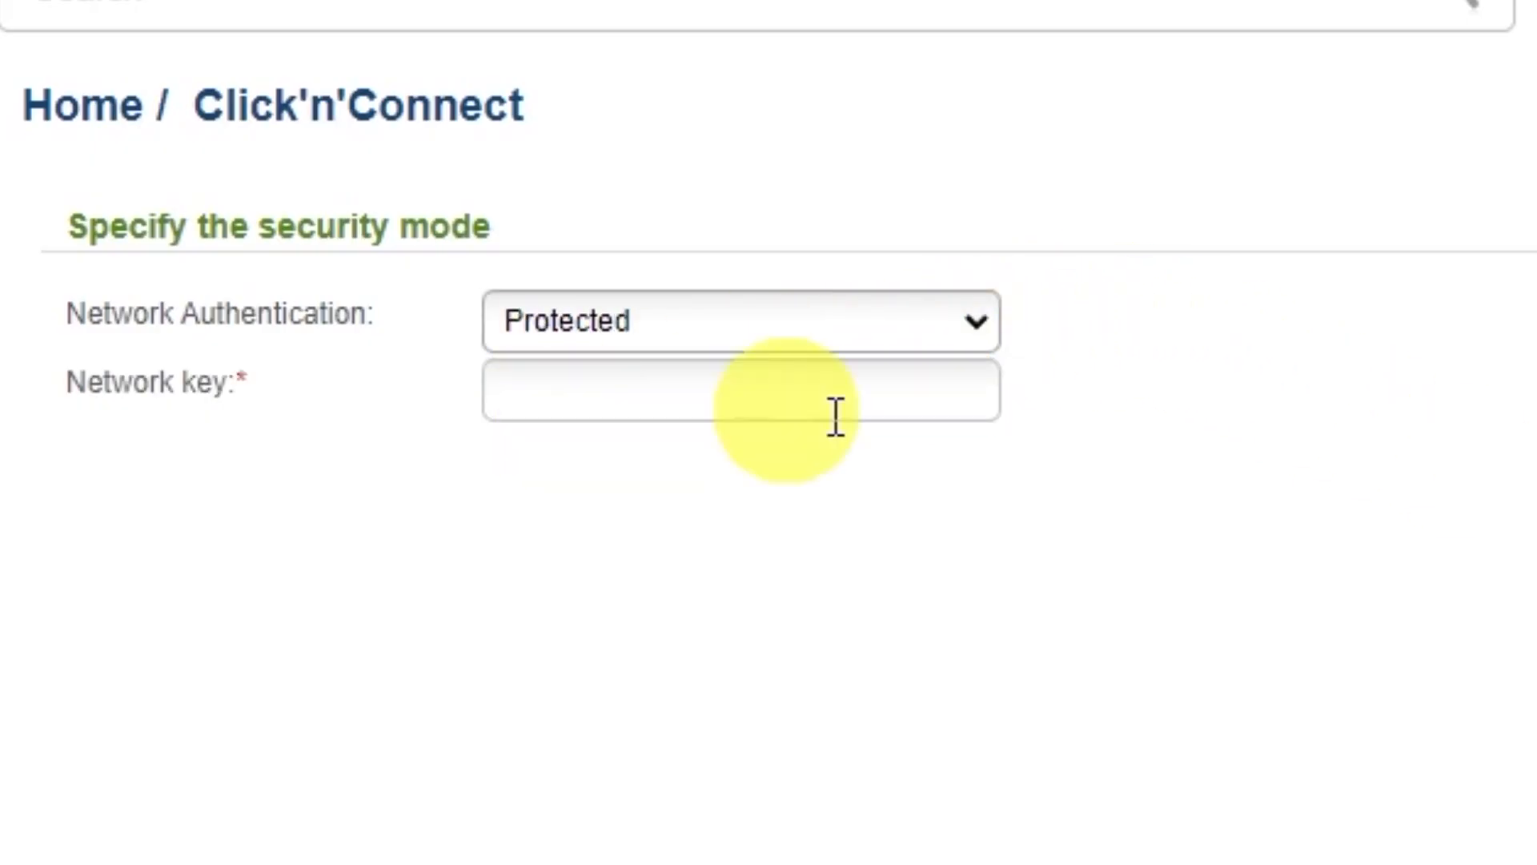
pyautogui.click(830, 387)
pyautogui.write('123456789')
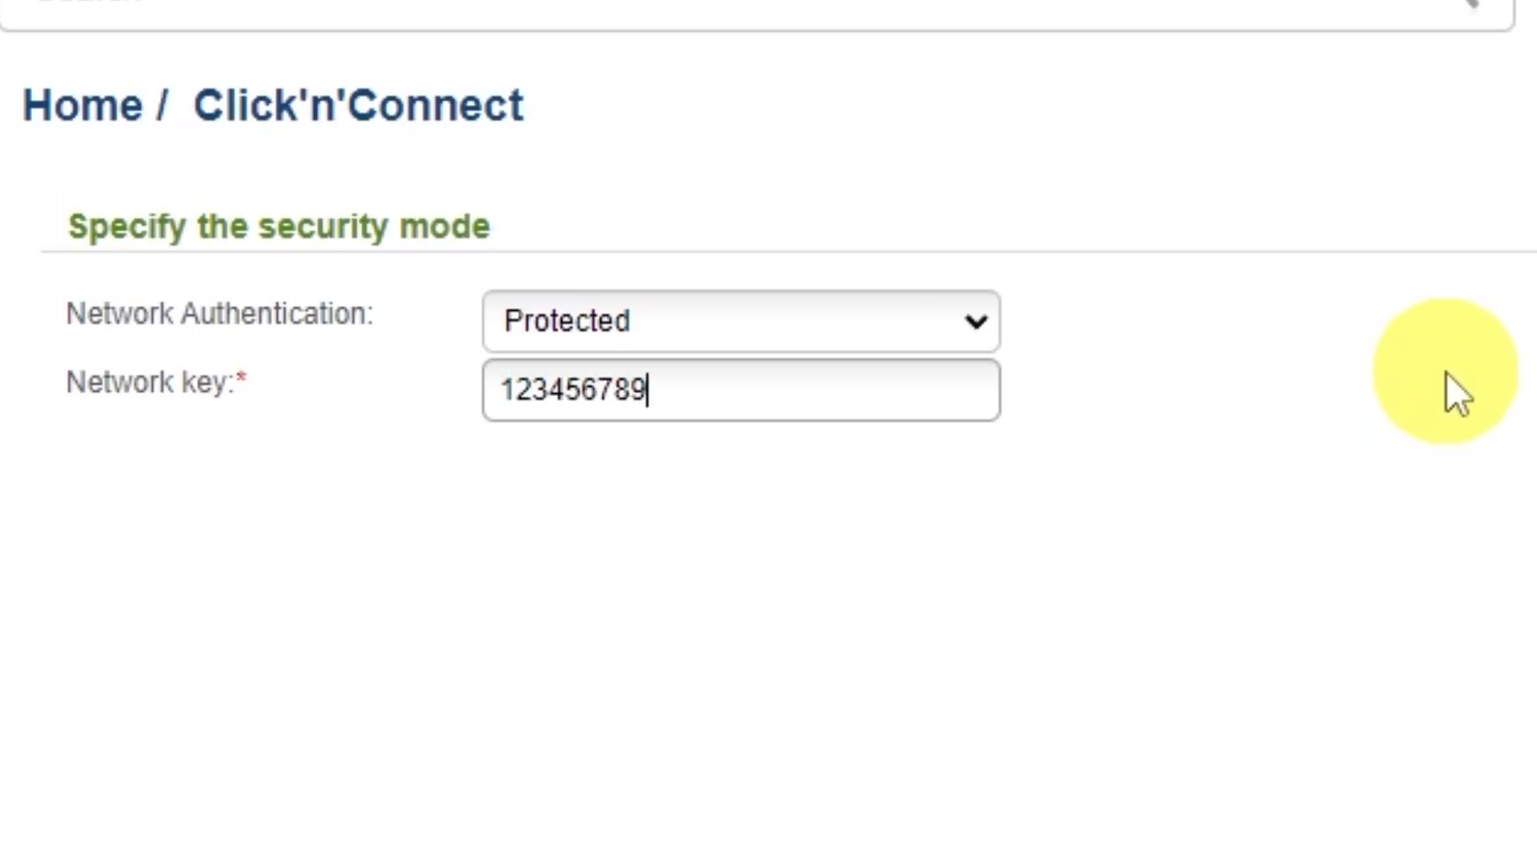
pyautogui.click(1206, 737)
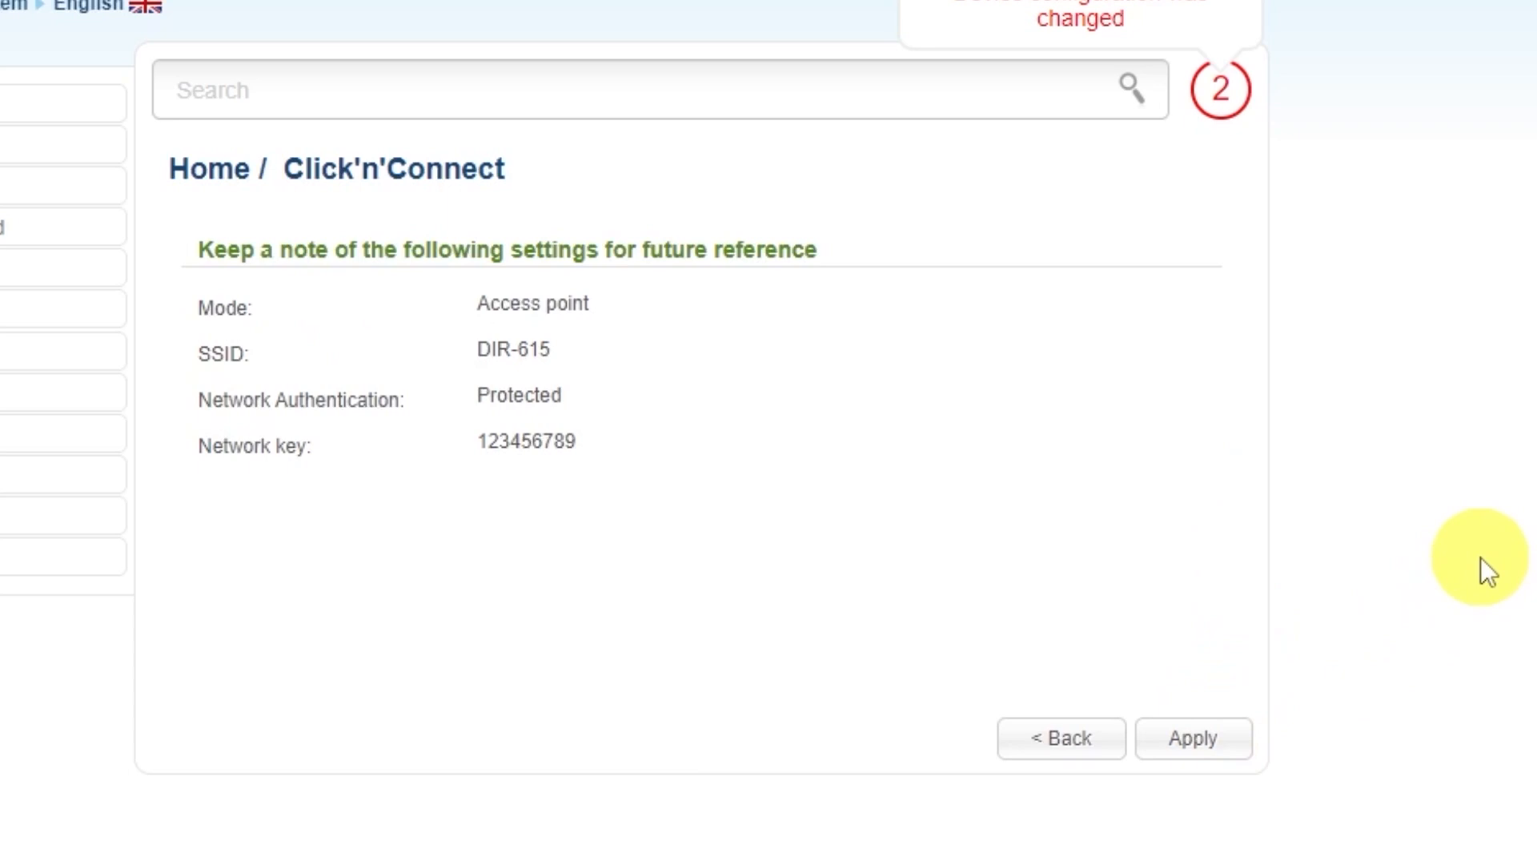
# Apply the Wi-Fi settings, skip IPTV setup, and confirm the final wizard settings.
pyautogui.click(1233, 730)
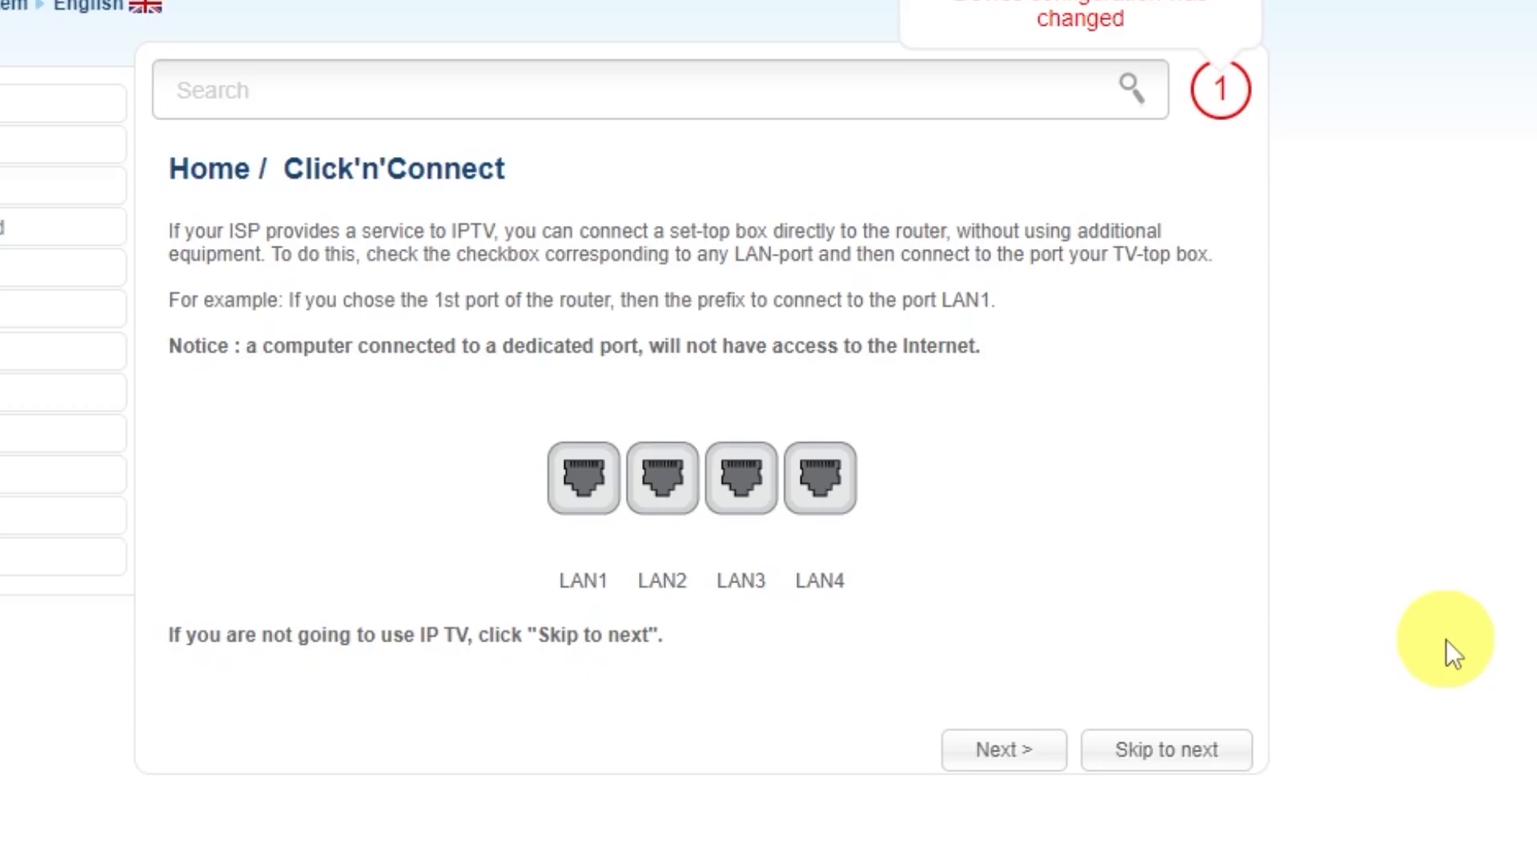
pyautogui.click(1166, 745)
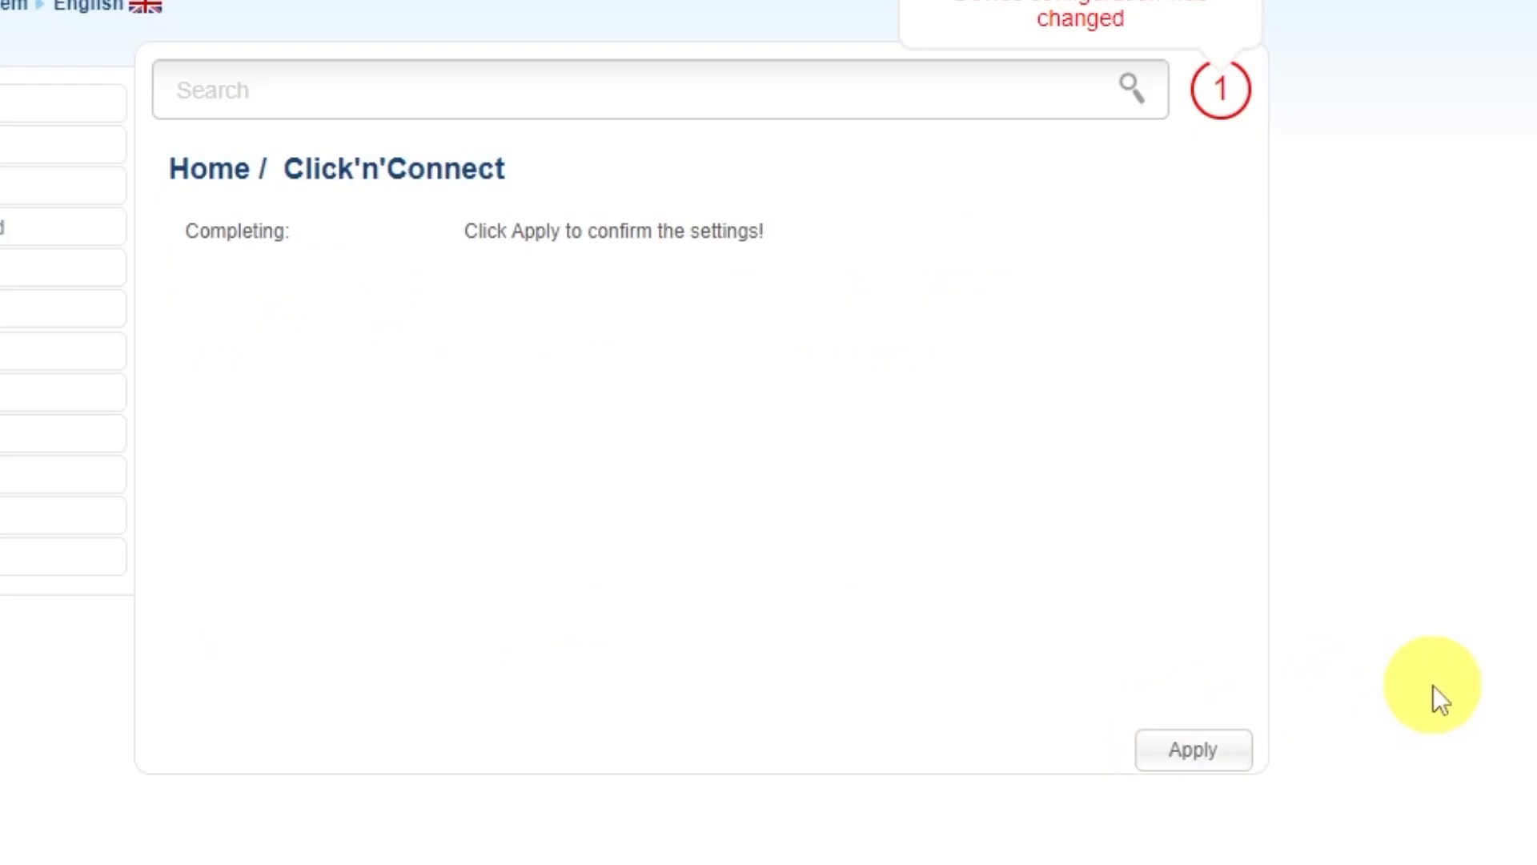
pyautogui.click(1193, 747)
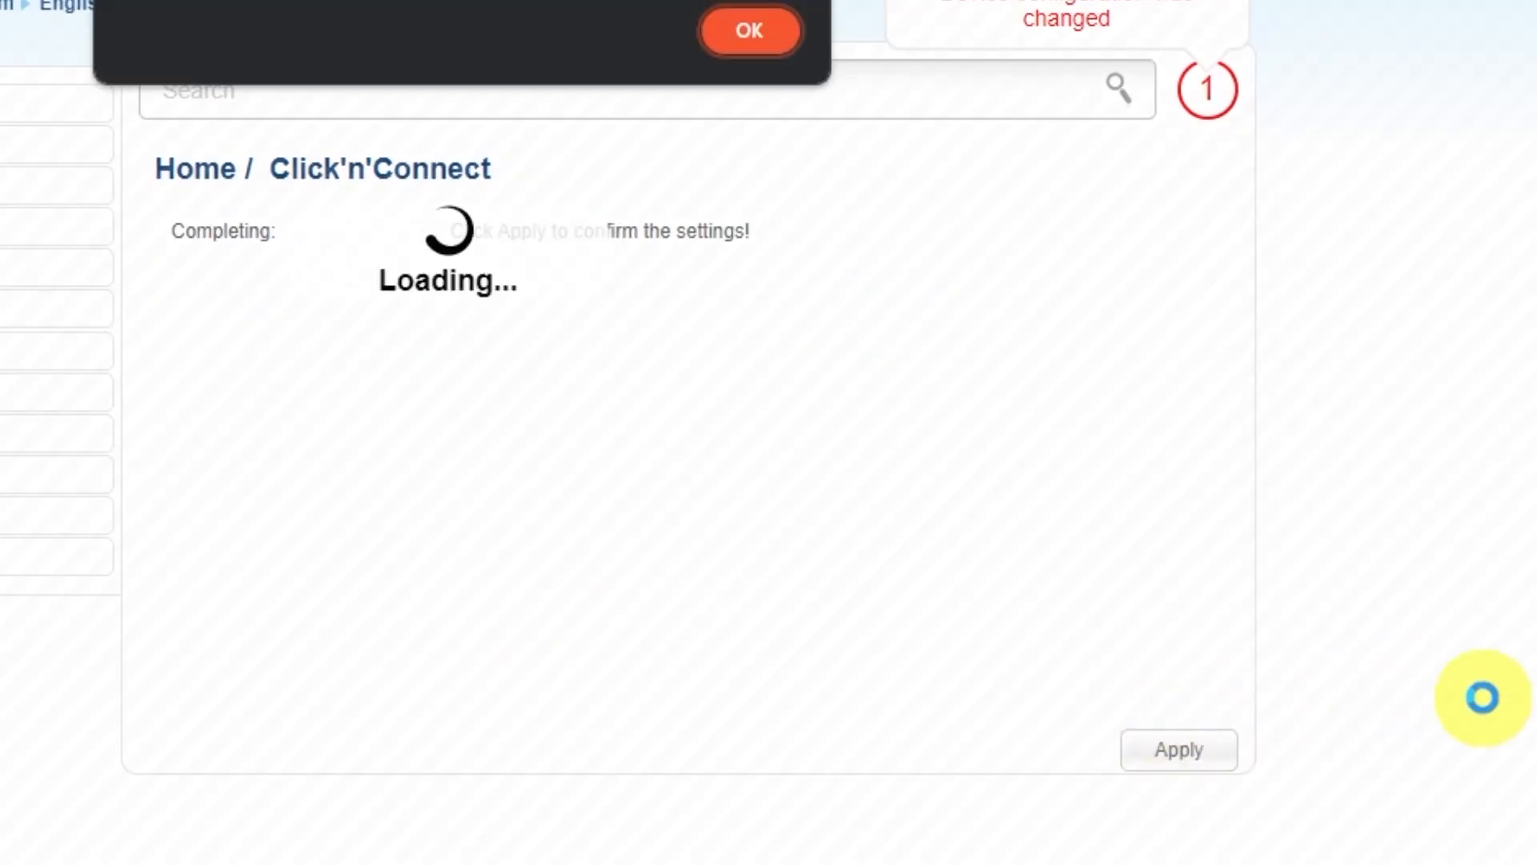
pyautogui.click(809, 152)
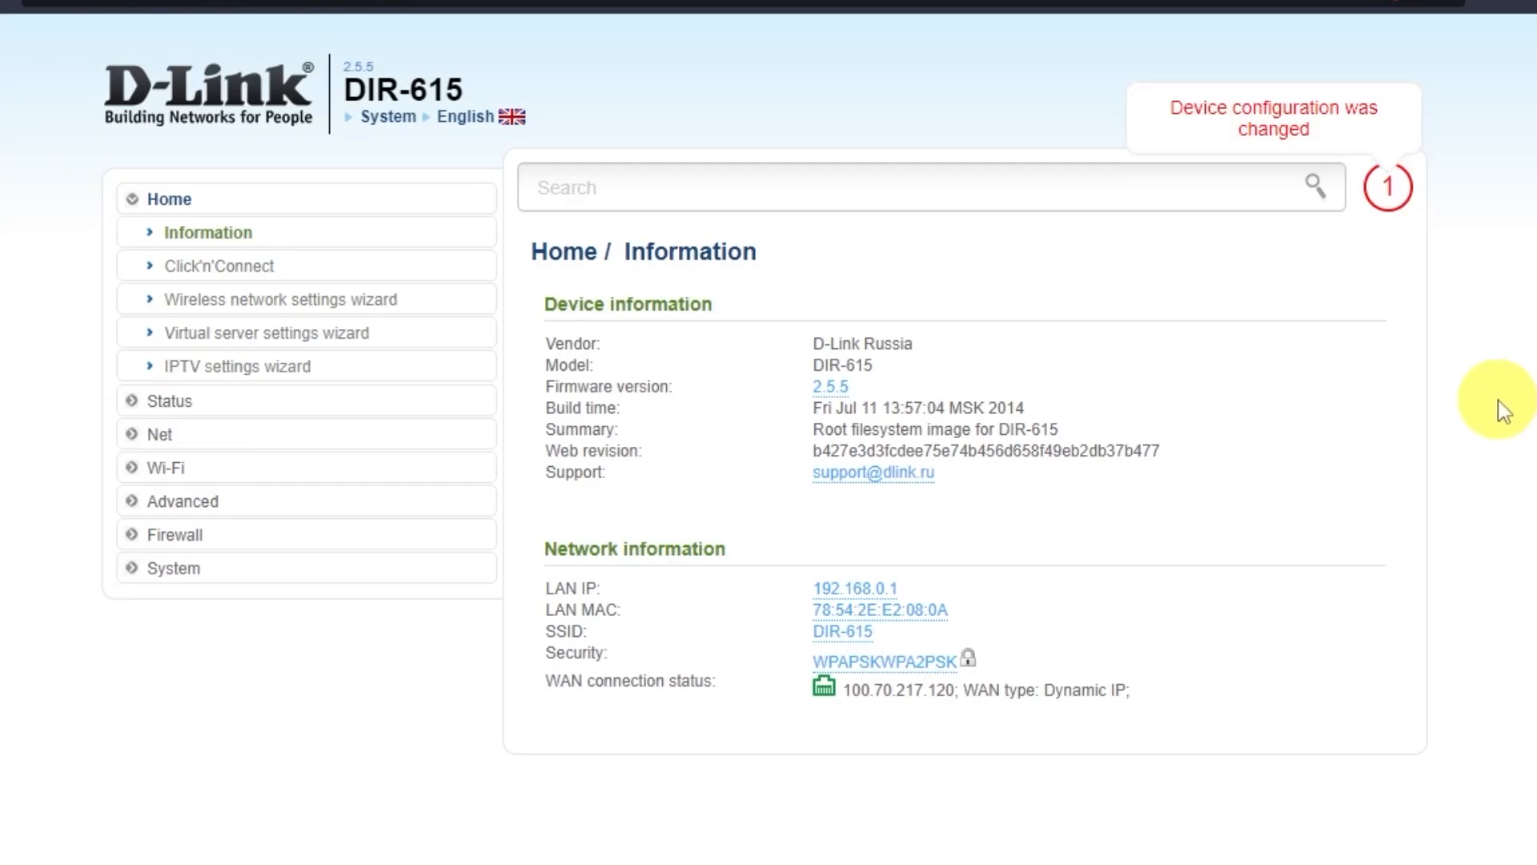
# Save the router configuration under System > Configuration and reboot the router, then search 'dfdfdfdf' from the address bar.
pyautogui.click(191, 568)
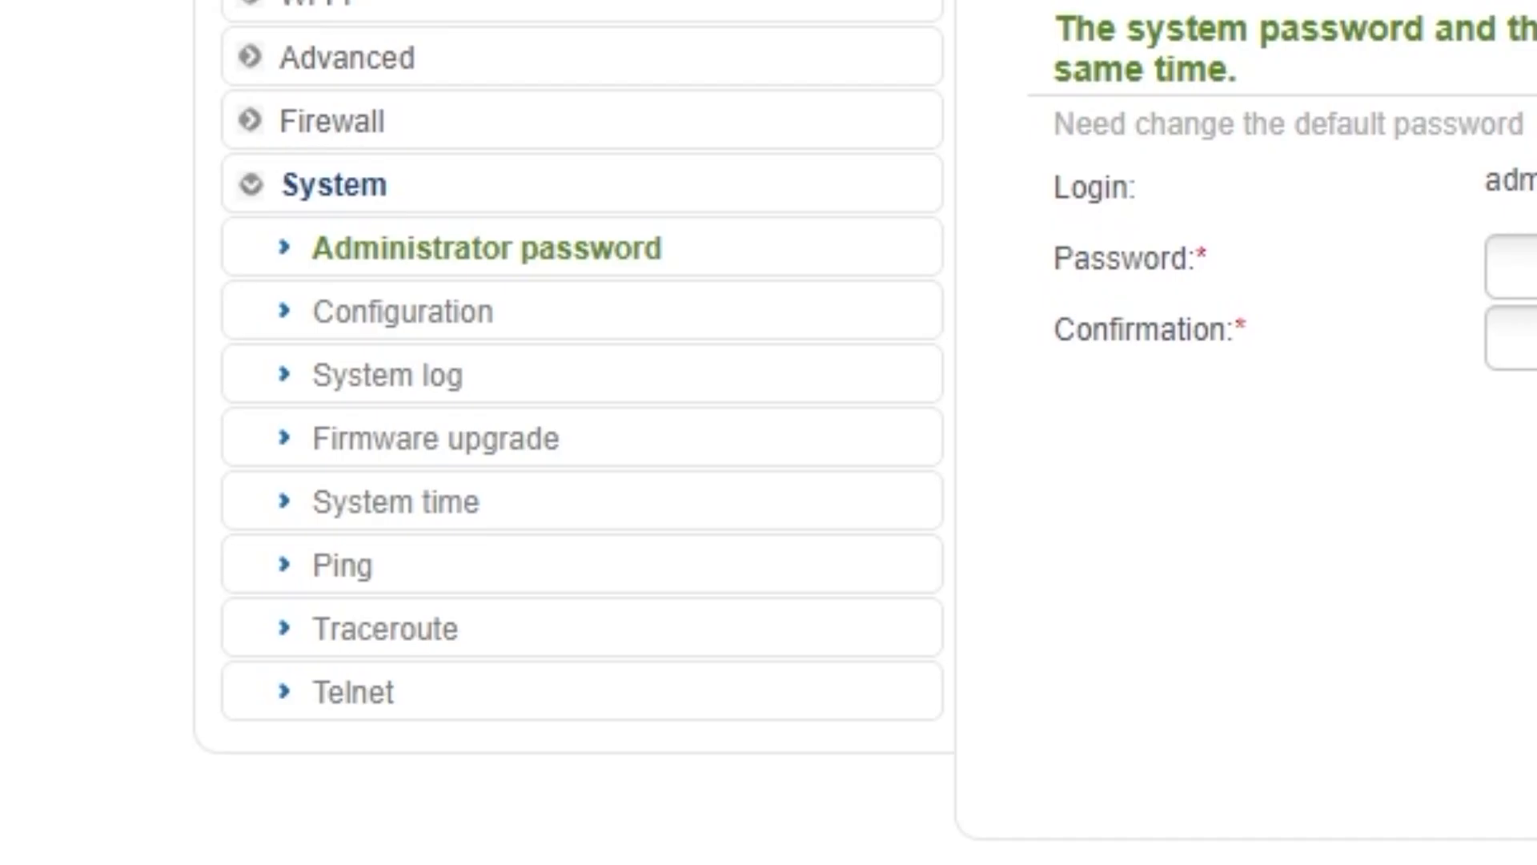
pyautogui.click(412, 331)
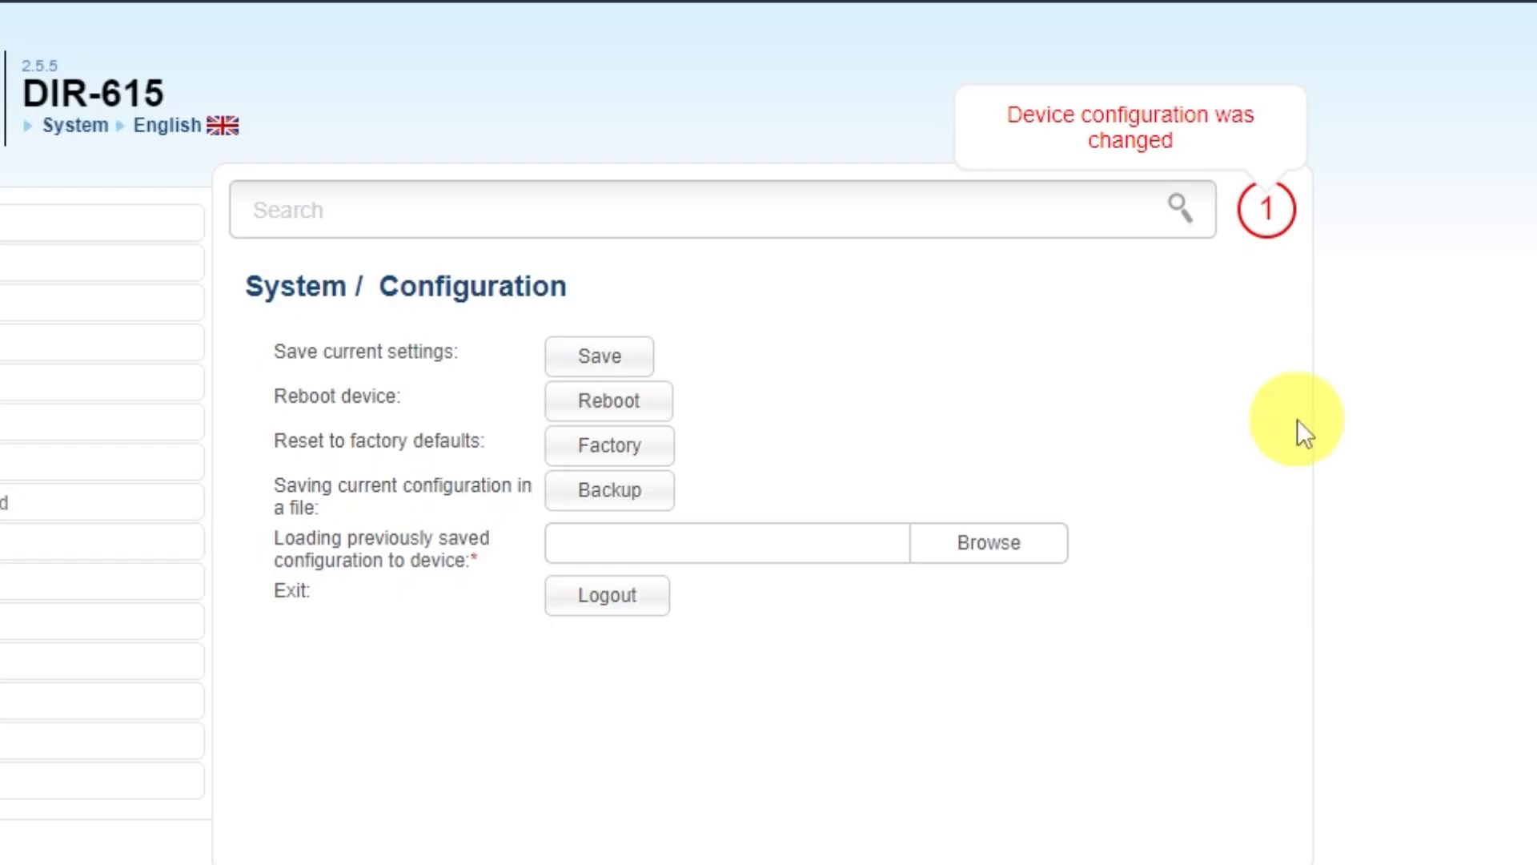
pyautogui.click(595, 356)
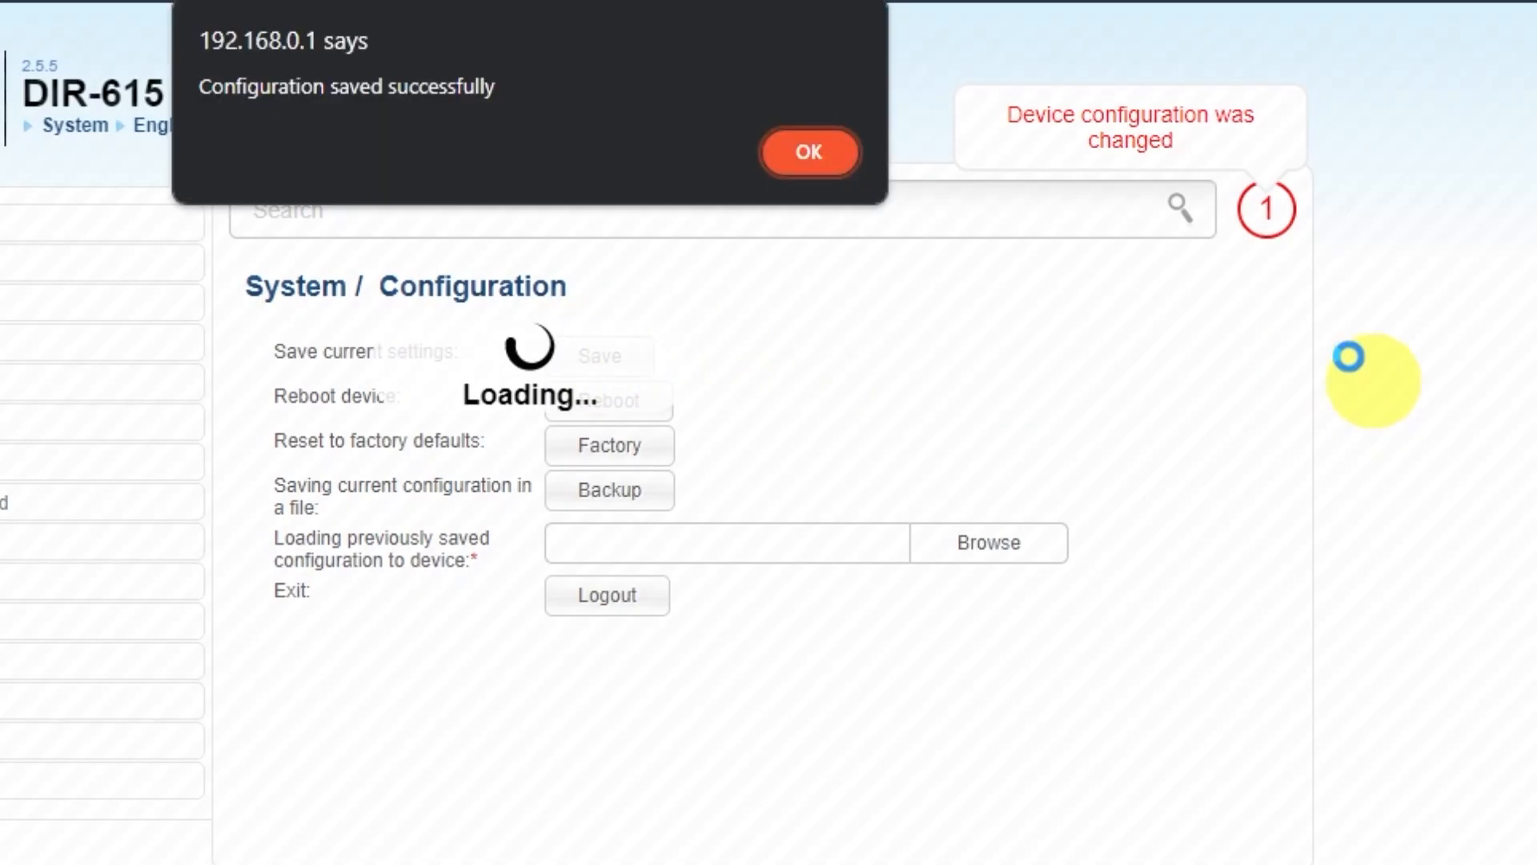
pyautogui.click(804, 153)
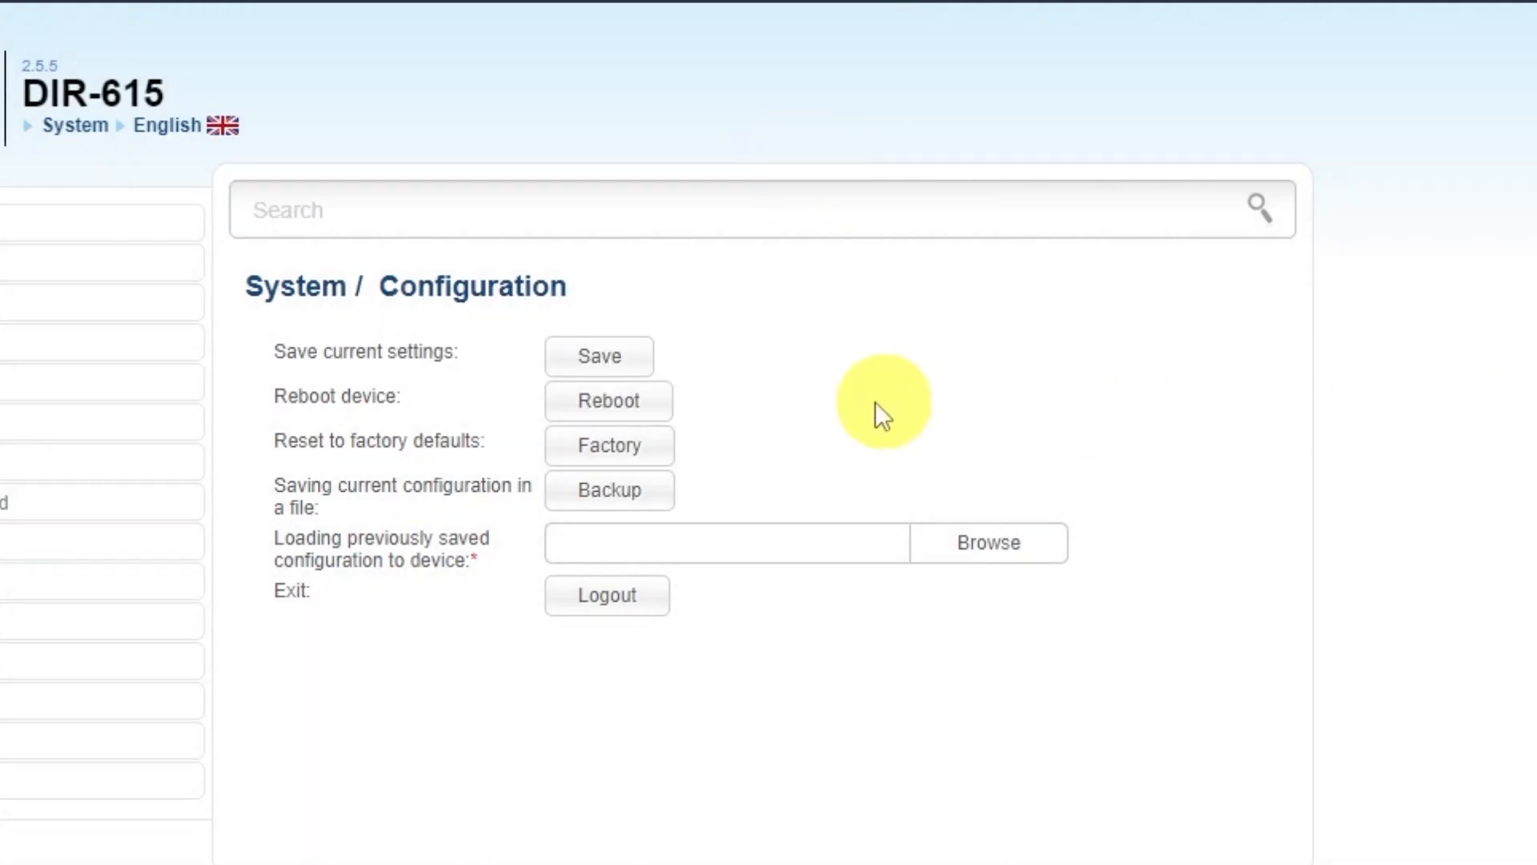
pyautogui.click(650, 409)
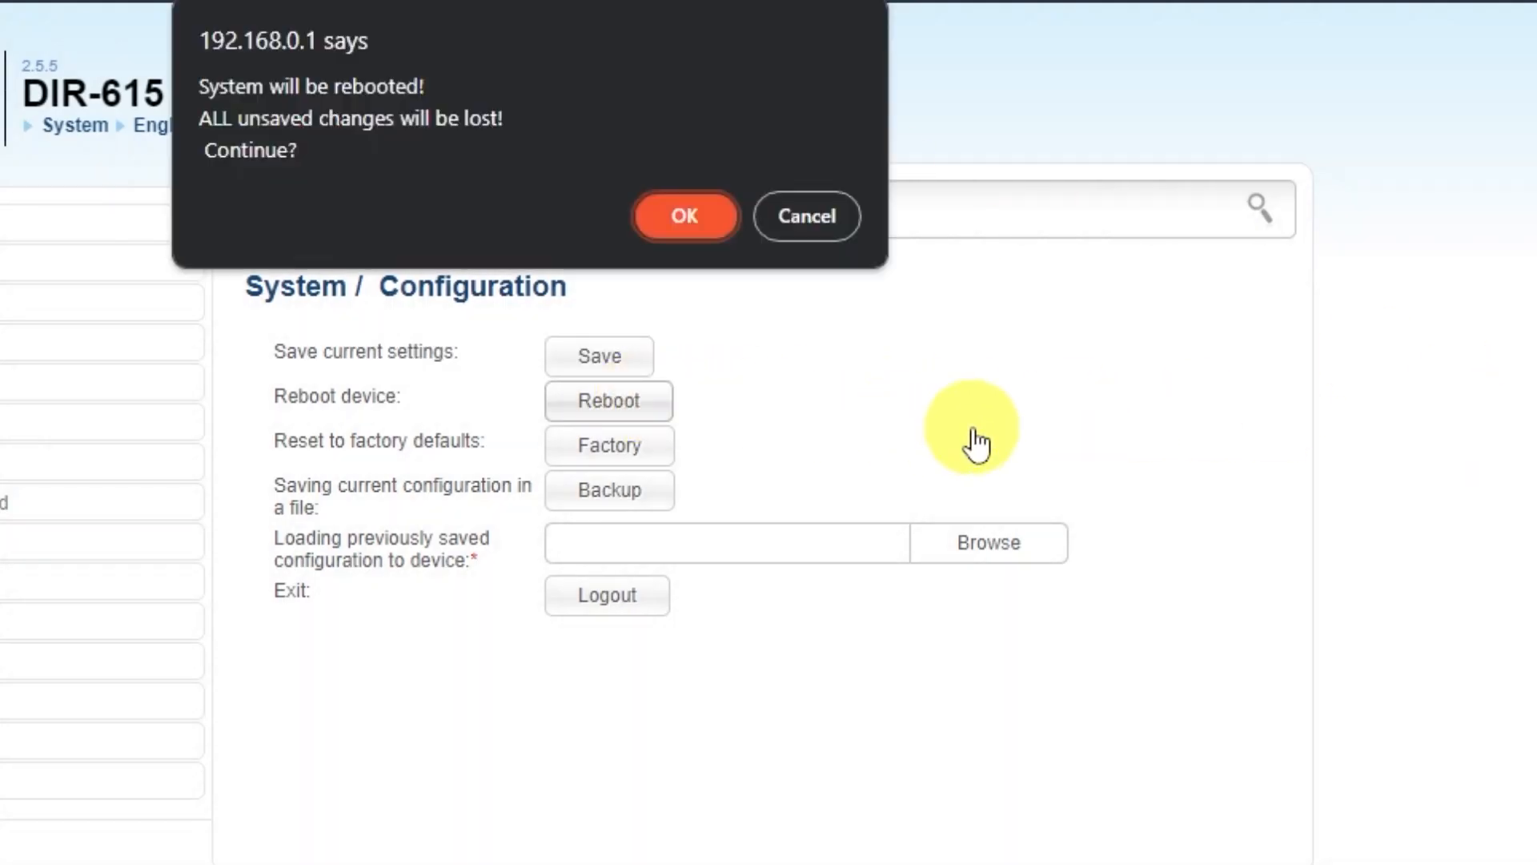
pyautogui.click(674, 220)
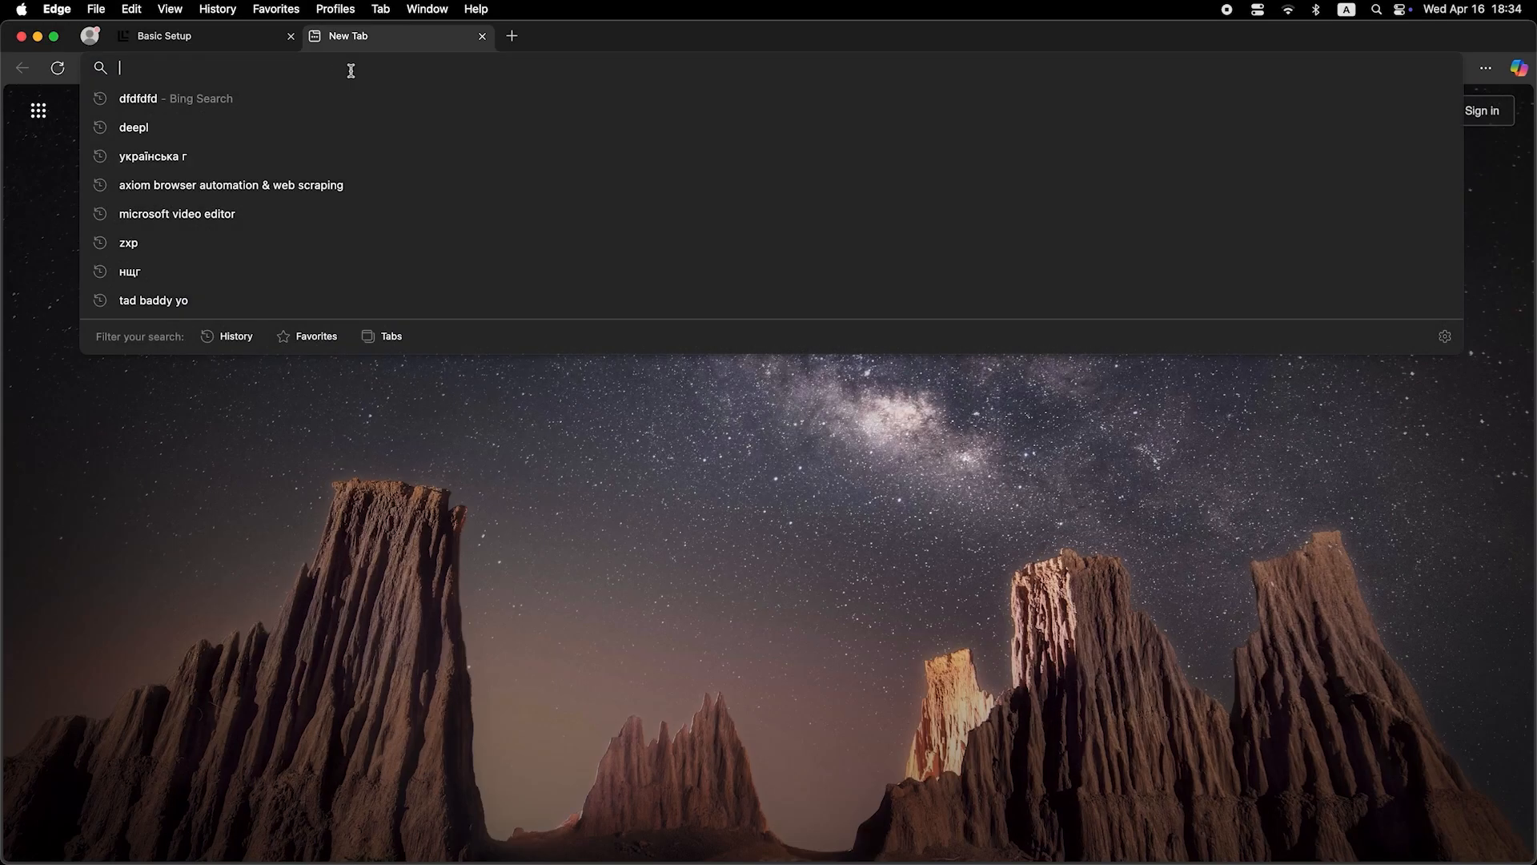
pyautogui.write('dfdfdfdf')
pyautogui.press('Return')
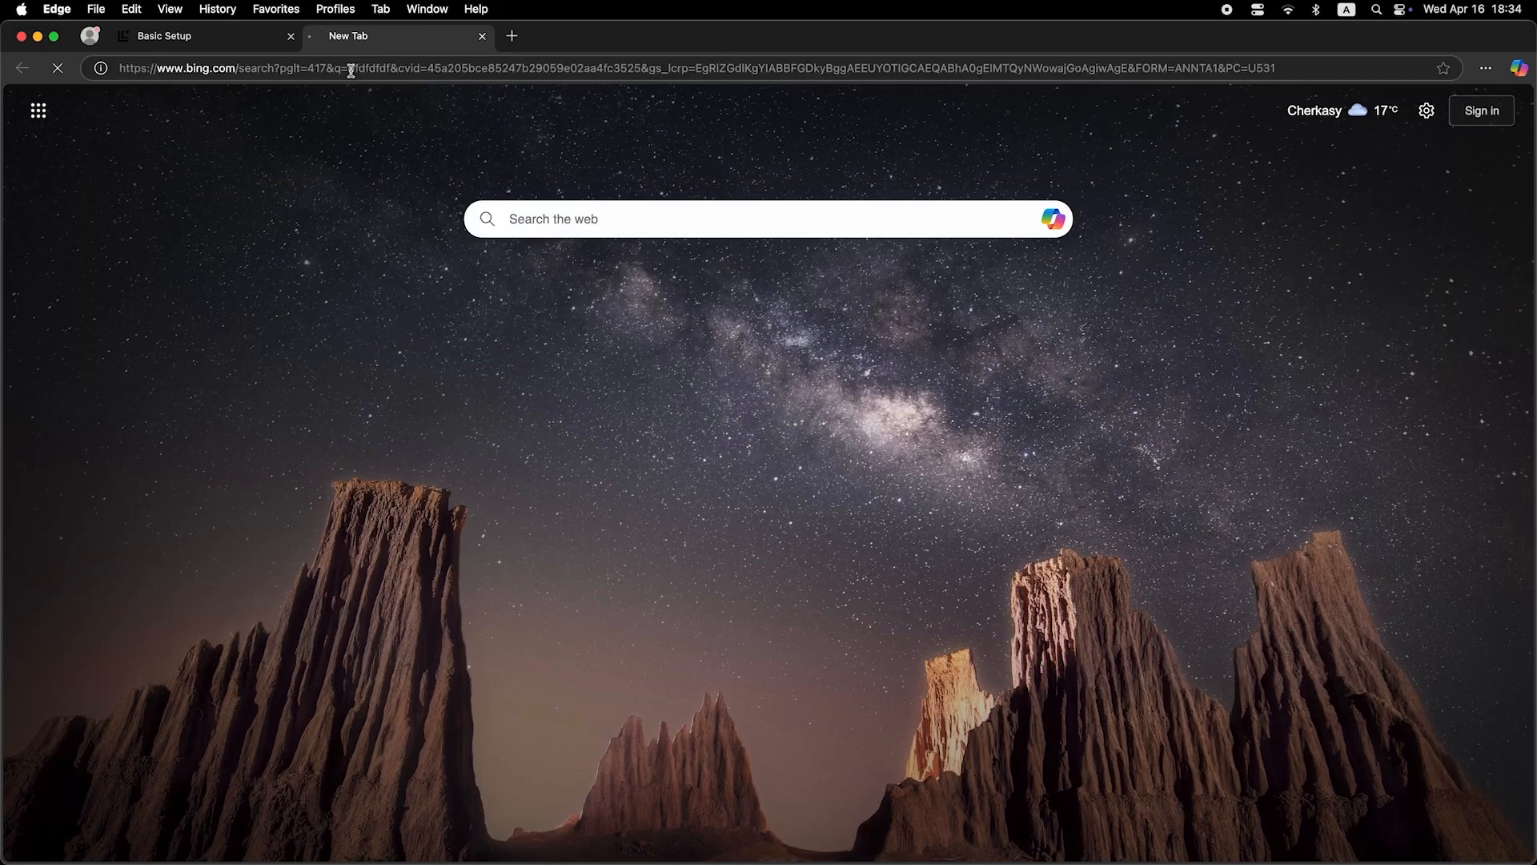